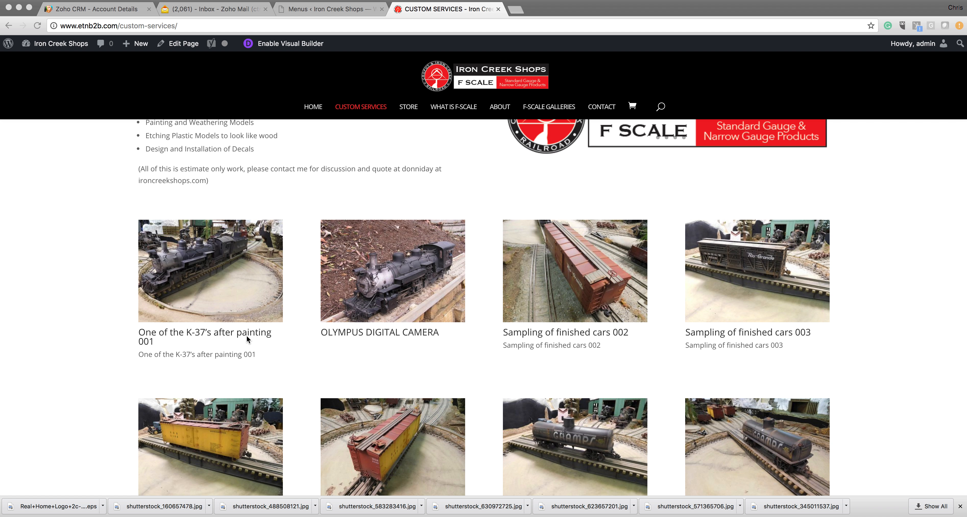
# Step: Examine the live Custom Services page, browsing the Custom Work section's image slider and the gallery grid further down
pyautogui.scroll(10, 247, 333)
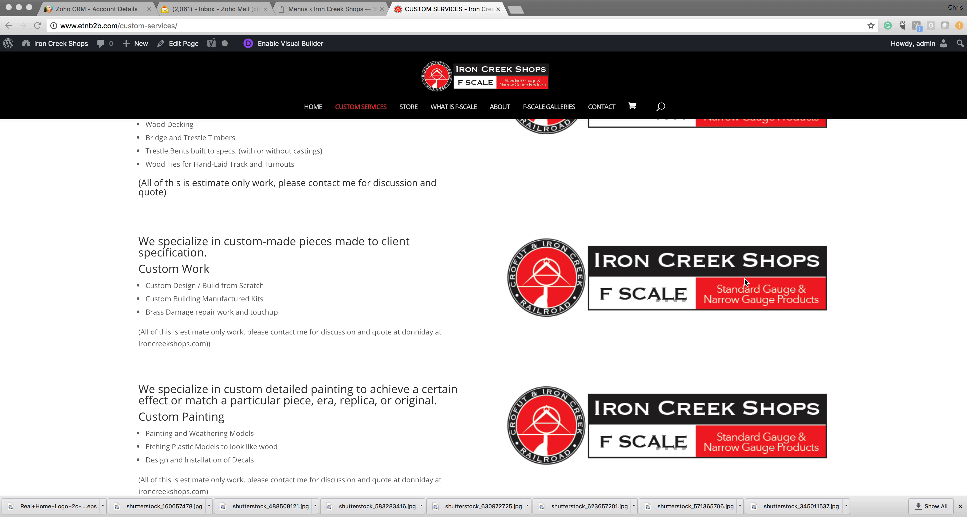
pyautogui.click(754, 271)
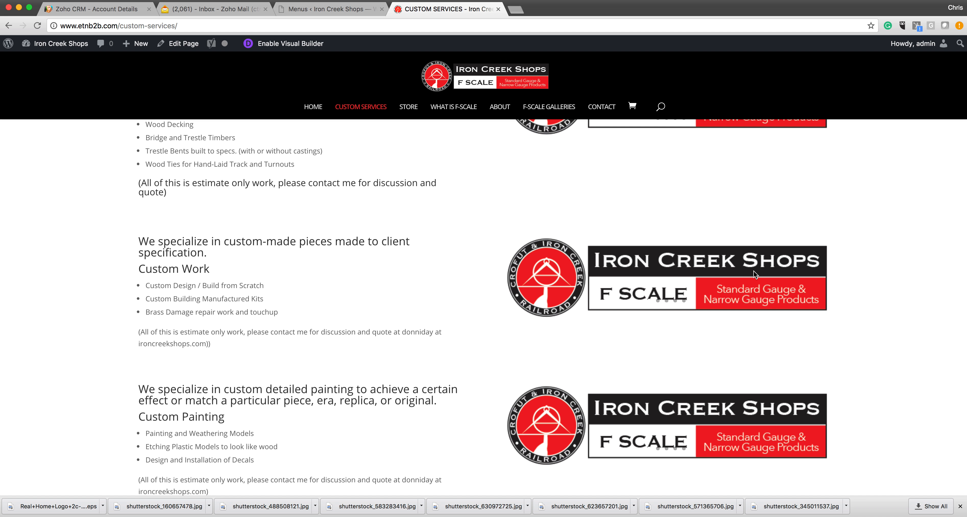
pyautogui.moveTo(807, 281)
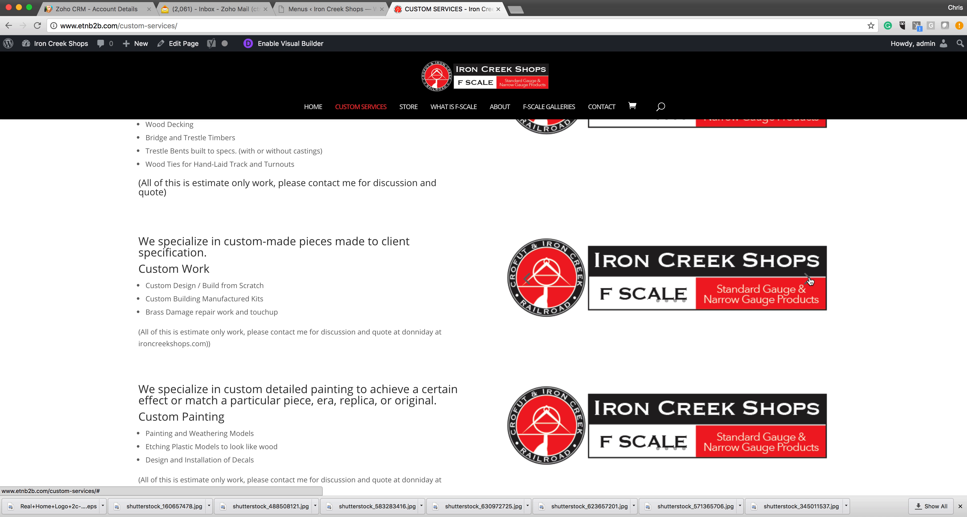
pyautogui.click(808, 279)
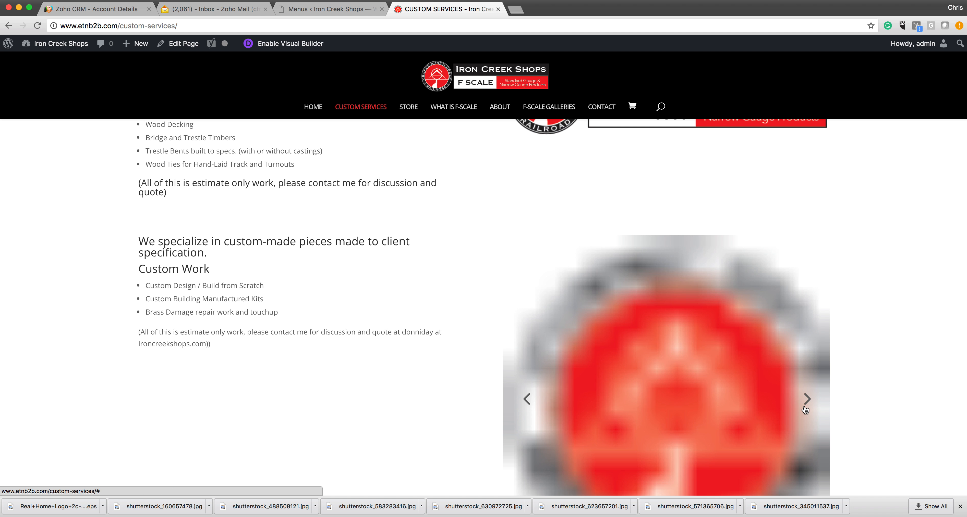
pyautogui.click(807, 401)
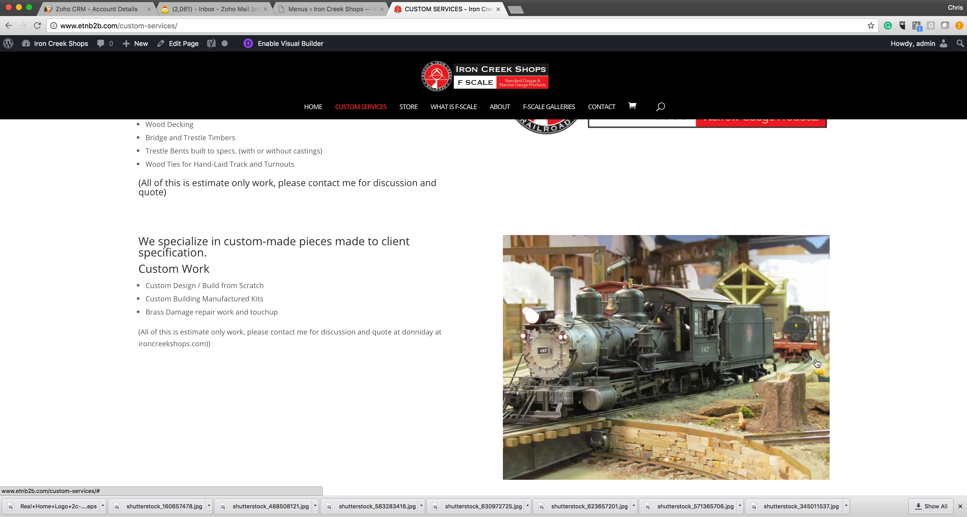
pyautogui.click(807, 360)
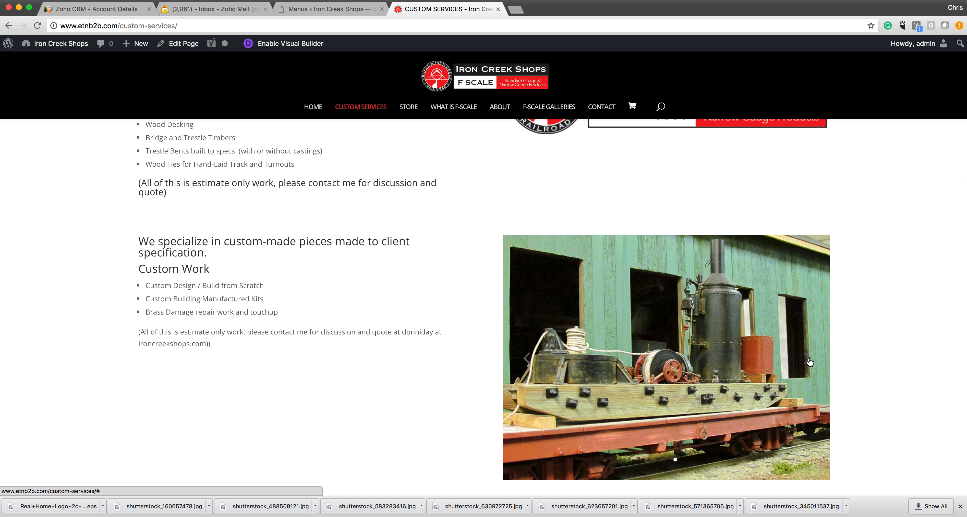
pyautogui.click(809, 362)
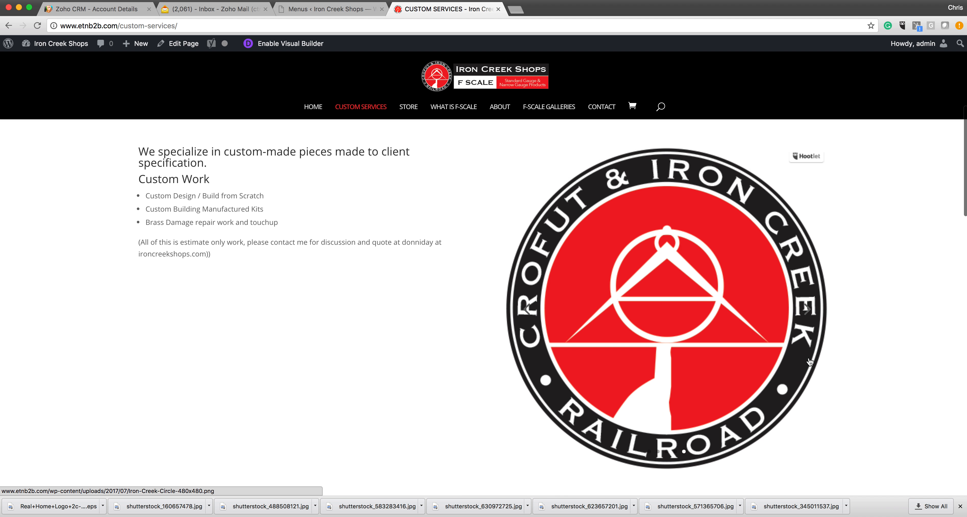
pyautogui.click(808, 333)
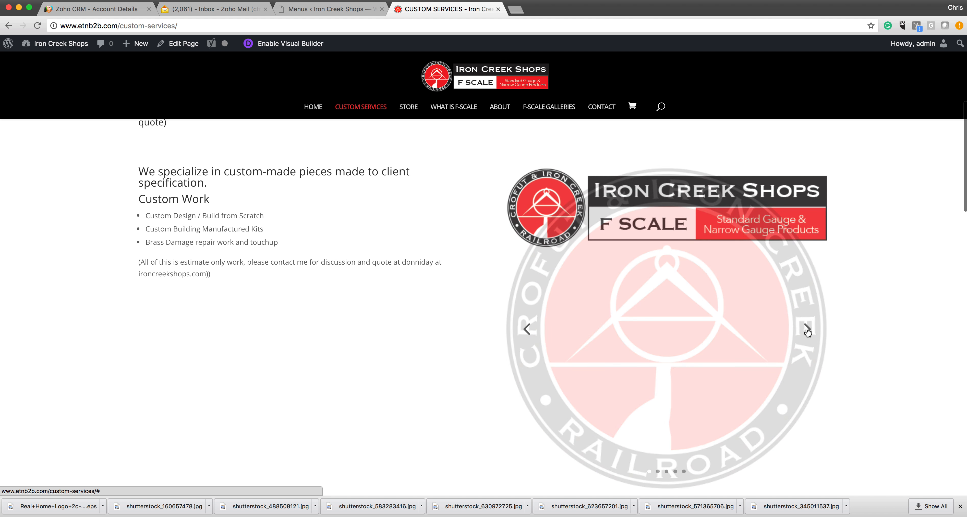
pyautogui.scroll(-8, 568, 285)
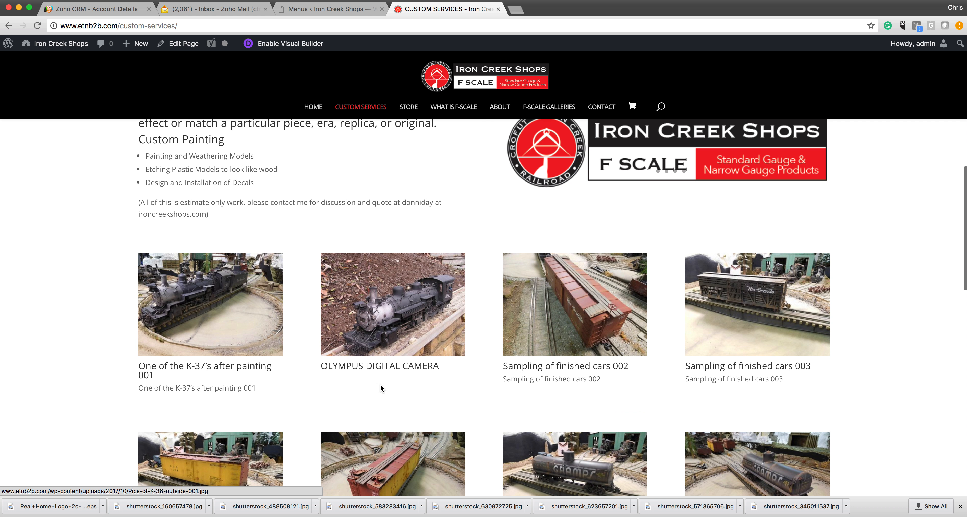
pyautogui.scroll(8, 397, 374)
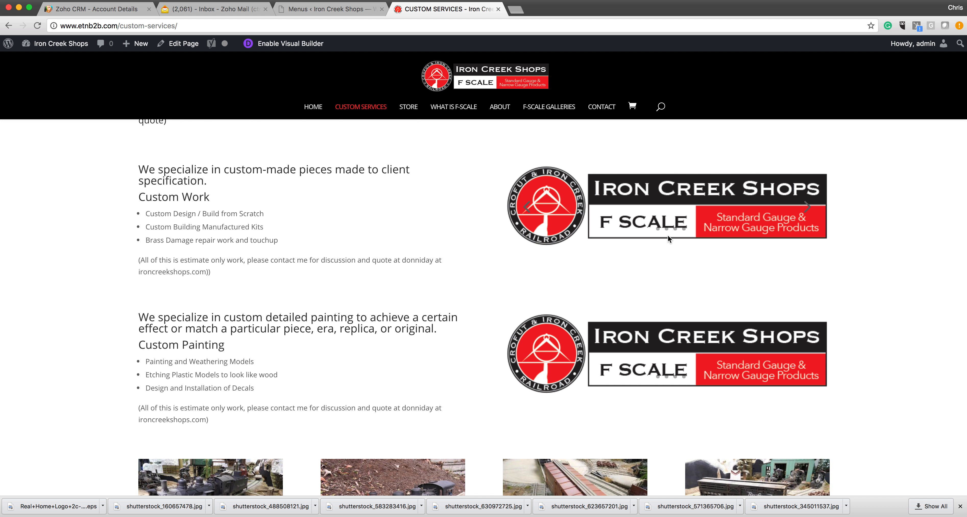
pyautogui.scroll(3, 667, 235)
# Step: Open the CUSTOM SERVICES page for editing from the WordPress page list and go to its Divi Builder layout
pyautogui.click(334, 11)
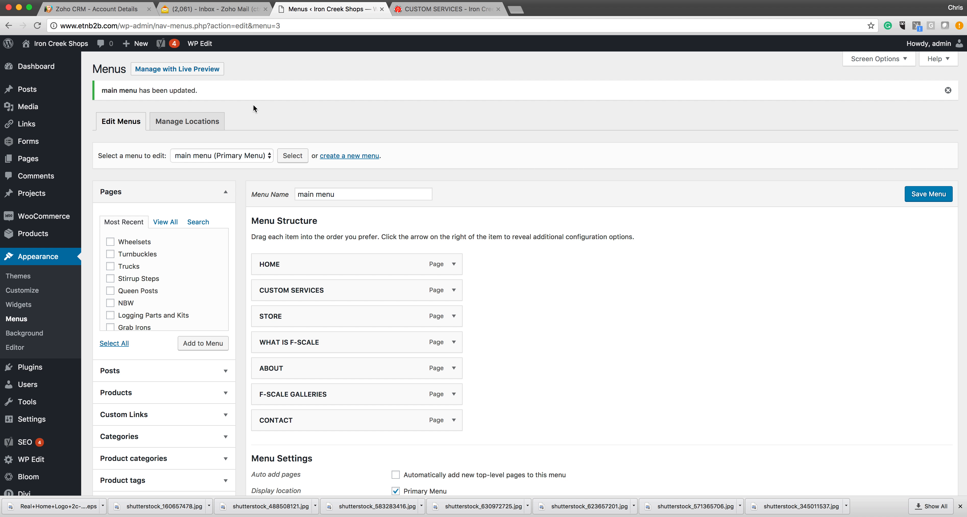
pyautogui.moveTo(28, 159)
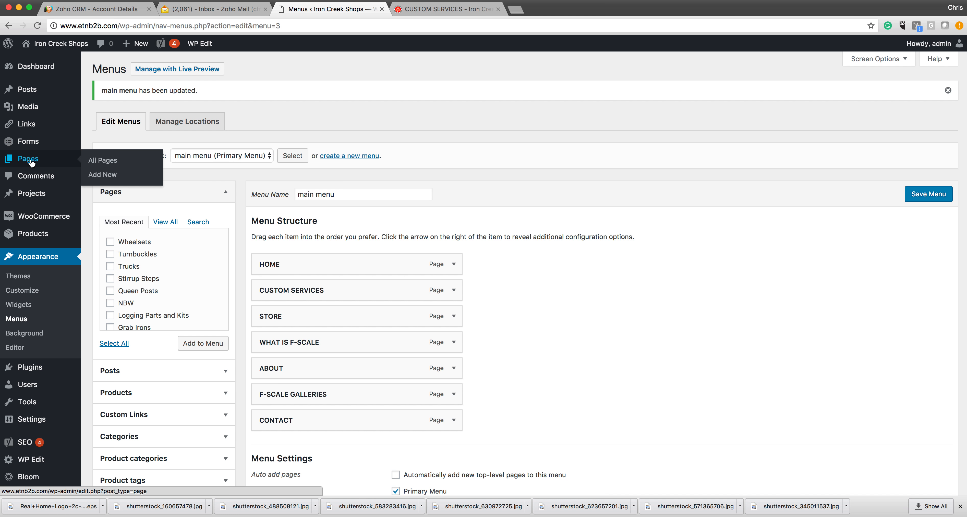
pyautogui.click(98, 162)
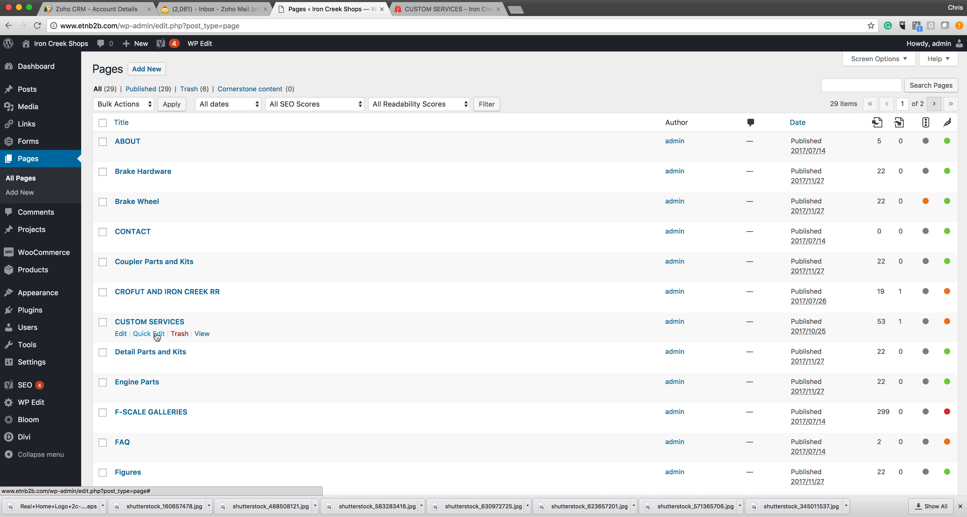
pyautogui.click(120, 334)
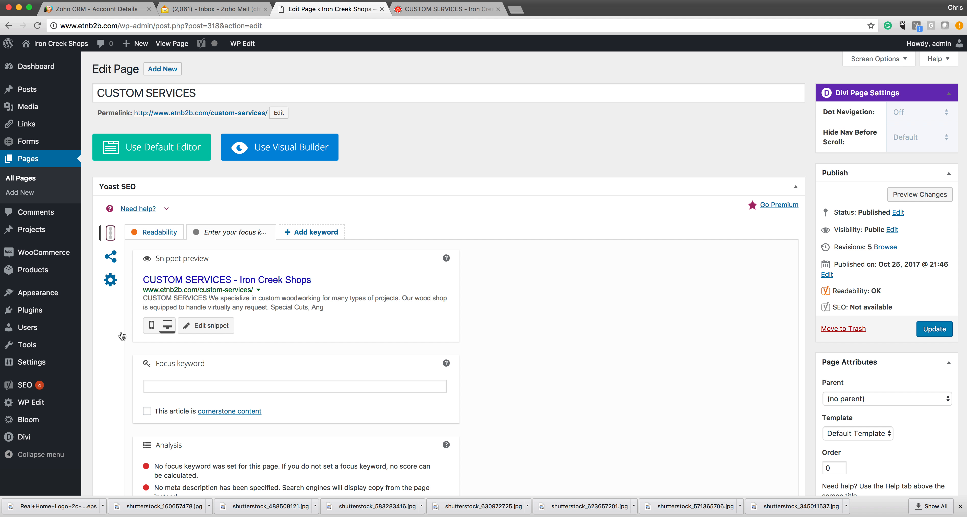
pyautogui.scroll(-10, 206, 321)
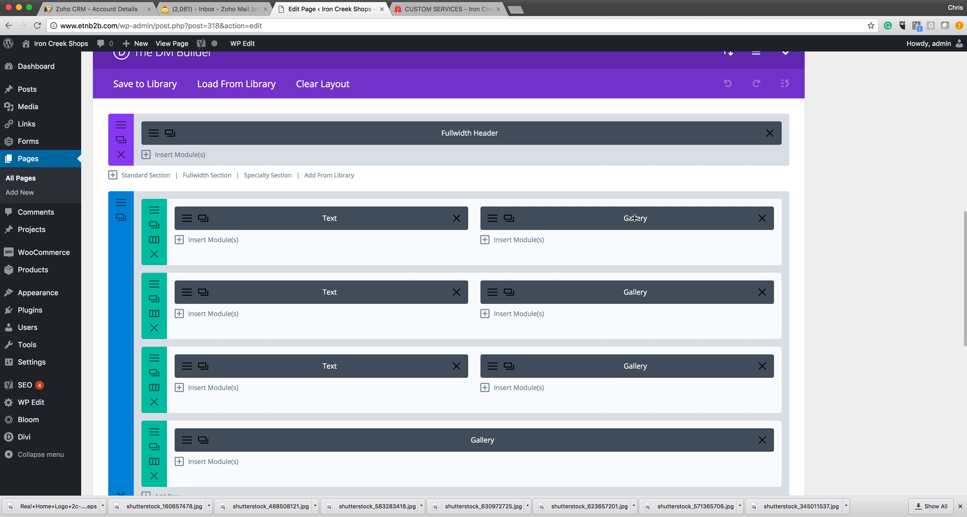
pyautogui.scroll(-3, 559, 339)
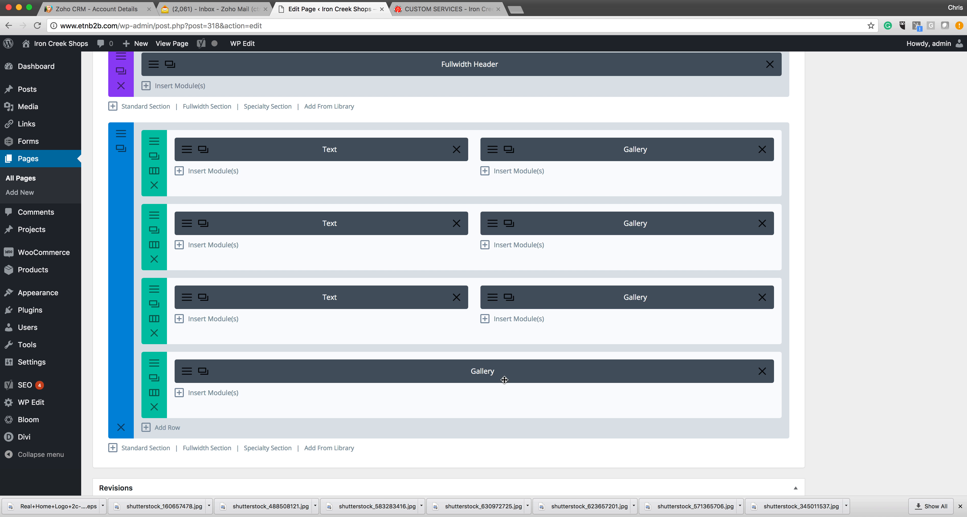
# Step: Set the admin label of the first row's gallery module to "Woodshop Gallery", checking the live page for the section's subject, and save the module
pyautogui.click(490, 152)
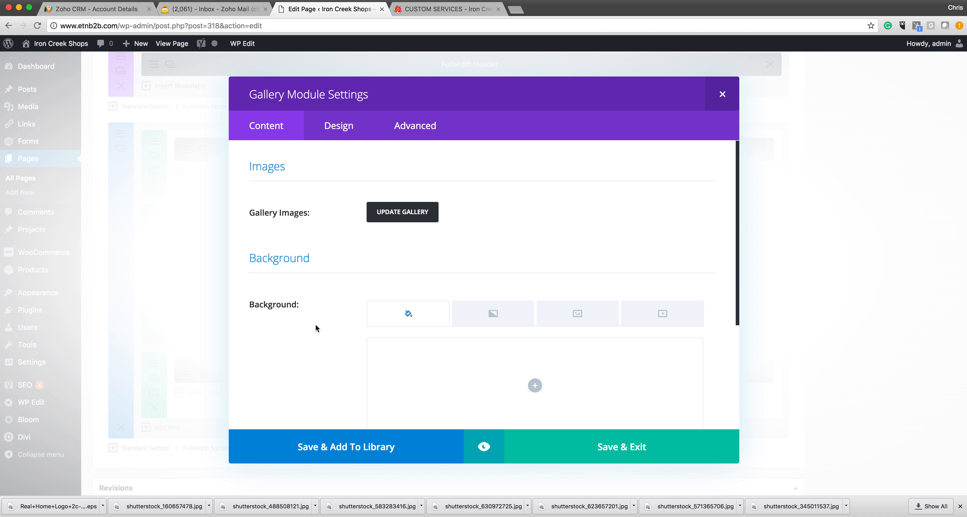
pyautogui.scroll(-5, 316, 328)
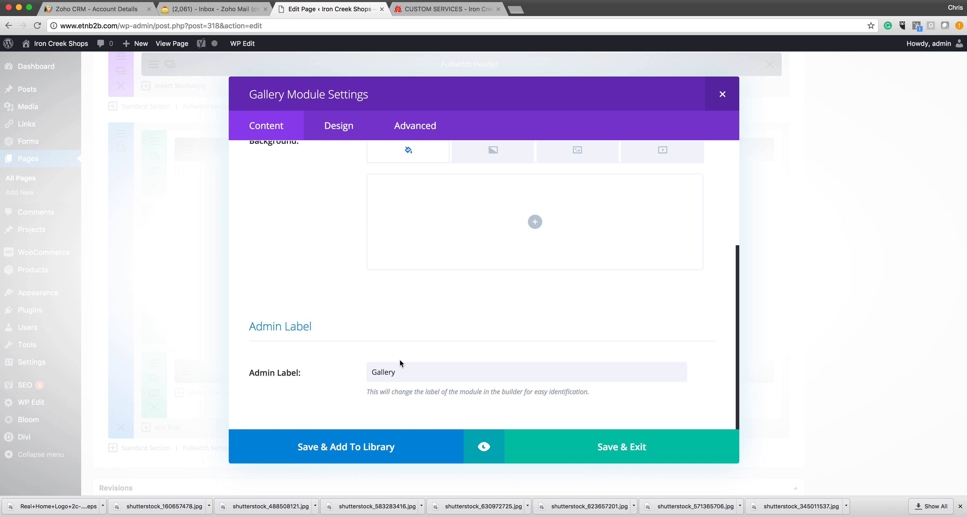
pyautogui.click(405, 15)
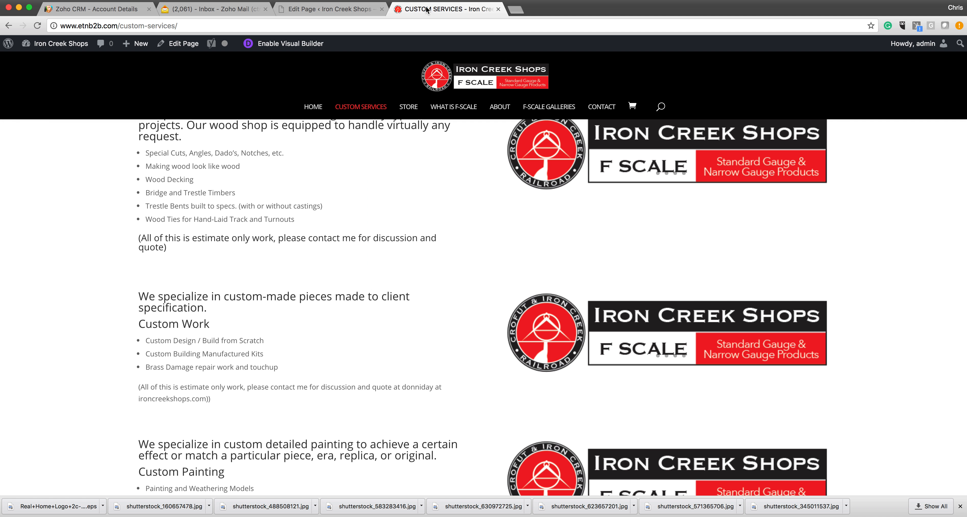
pyautogui.scroll(4, 422, 211)
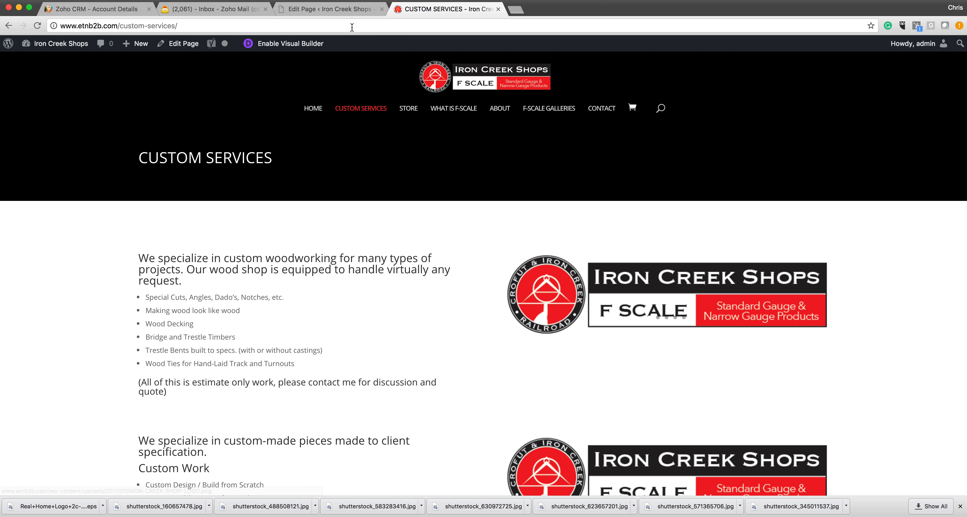
pyautogui.click(317, 10)
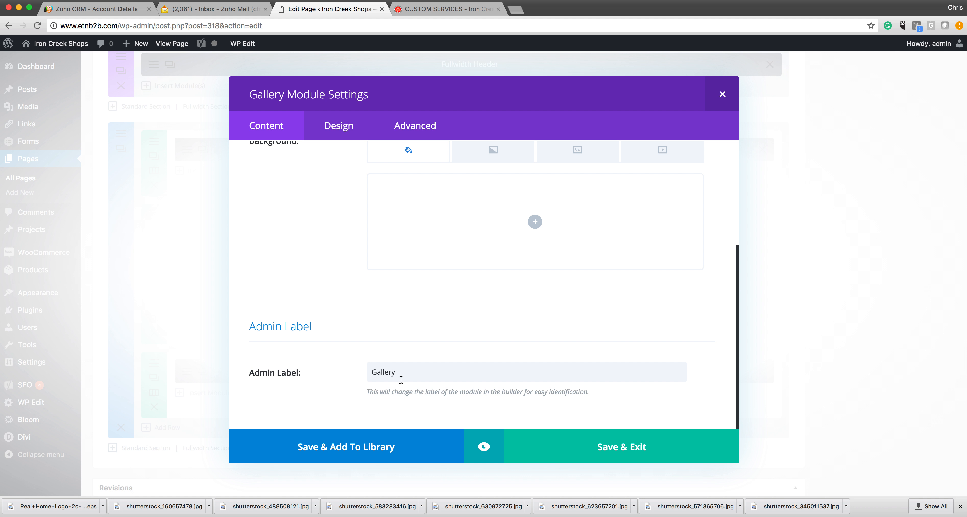
pyautogui.moveTo(401, 374); pyautogui.dragTo(349, 370)
pyautogui.write('Woodshop')
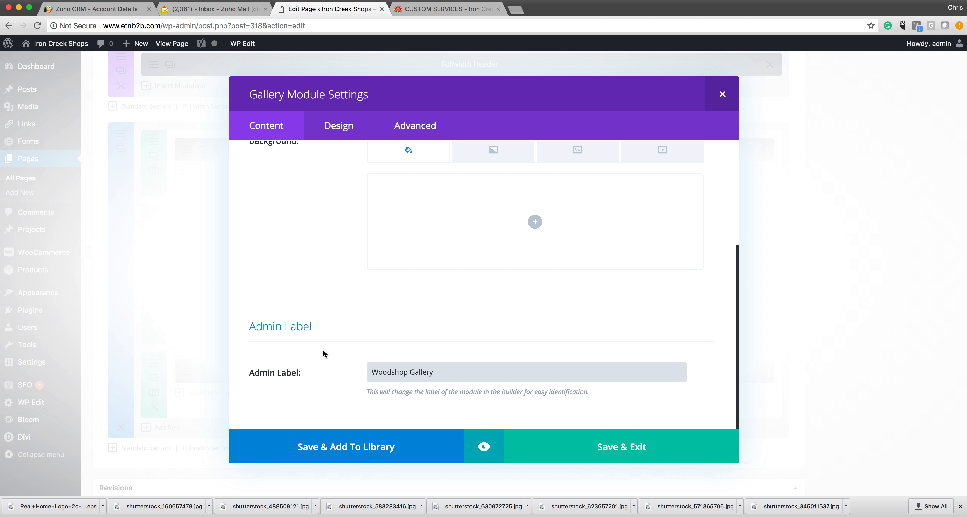
pyautogui.scroll(5, 375, 248)
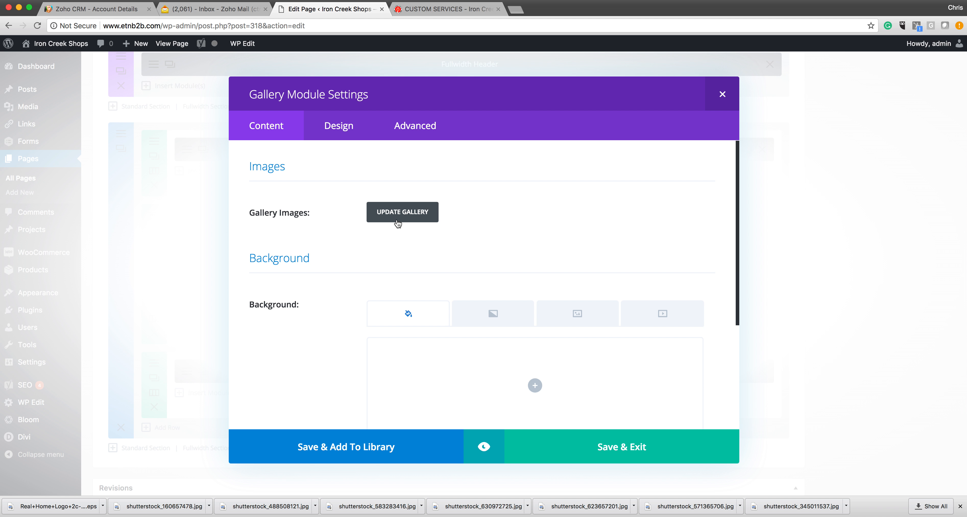
pyautogui.scroll(-5, 320, 333)
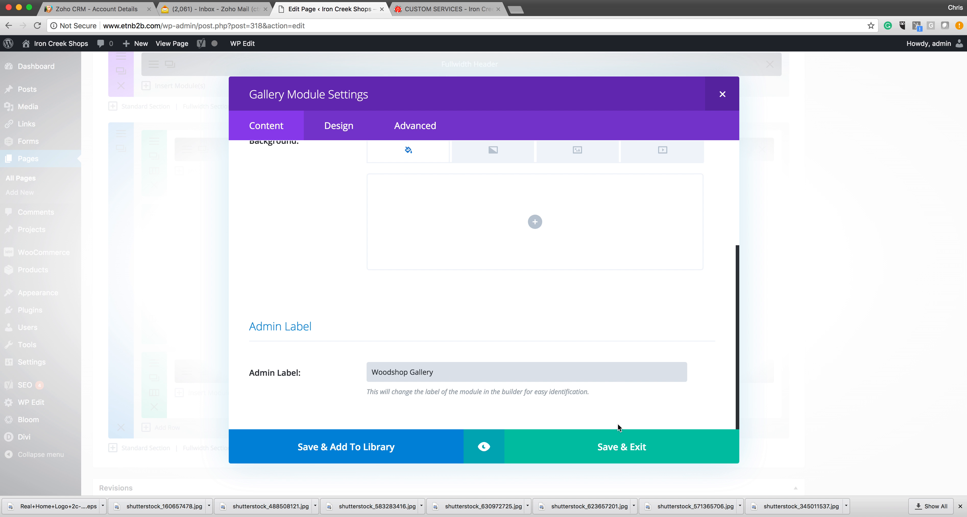
pyautogui.click(616, 452)
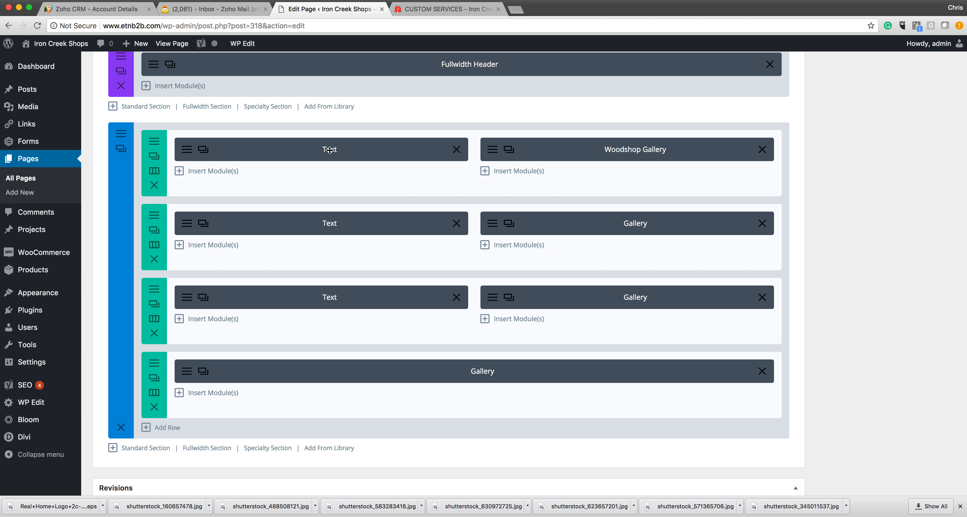
# Step: Label the first row's text module "Woodshop Text", save it, and move that row below the other two text-and-gallery rows
pyautogui.click(187, 150)
pyautogui.scroll(-10, 312, 295)
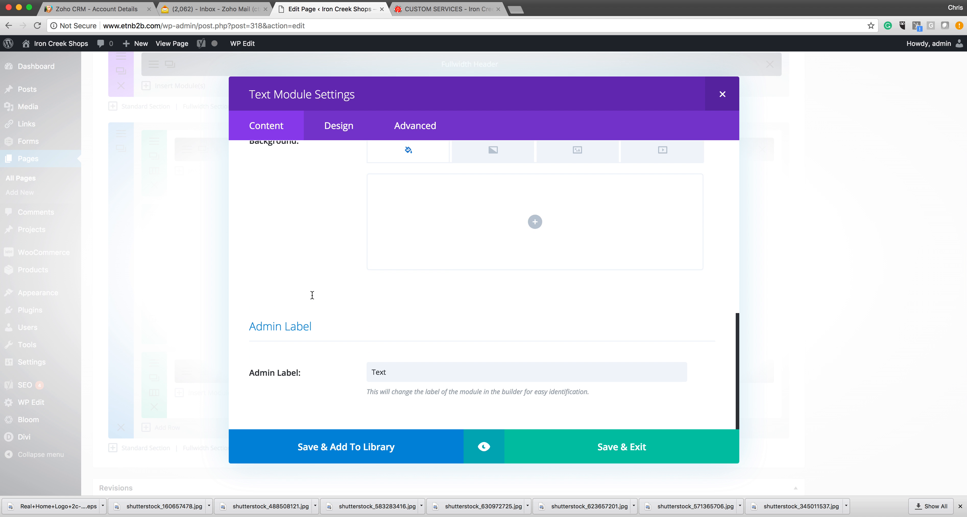
pyautogui.moveTo(387, 373); pyautogui.dragTo(351, 375)
pyautogui.write('Woodshop')
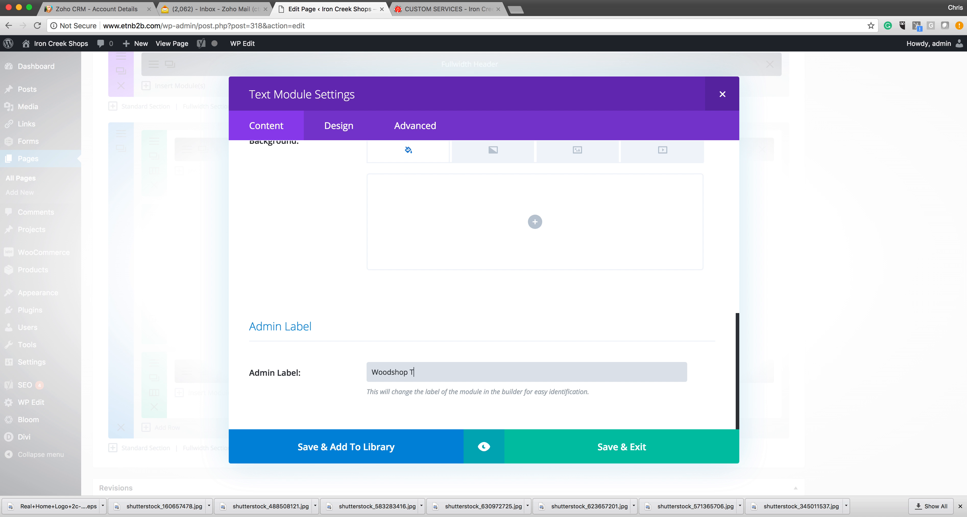
pyautogui.click(611, 450)
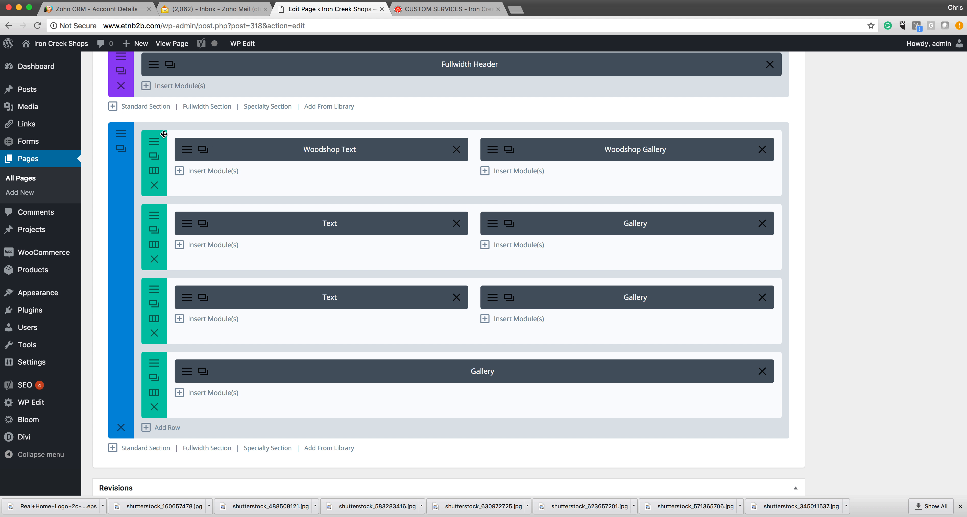
pyautogui.moveTo(164, 134); pyautogui.dragTo(167, 284)
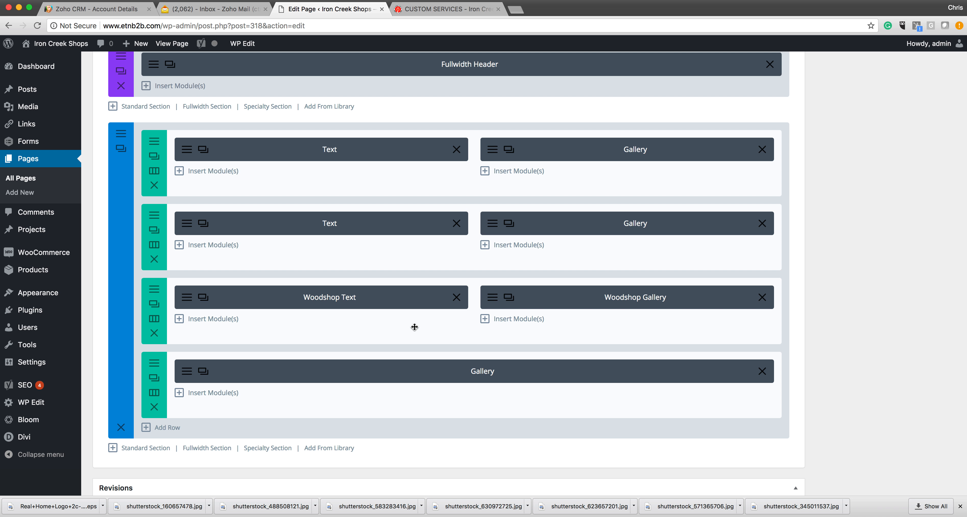
# Step: Copy the "Custom Work" heading from the first row's text module into its admin label and save the module
pyautogui.click(187, 150)
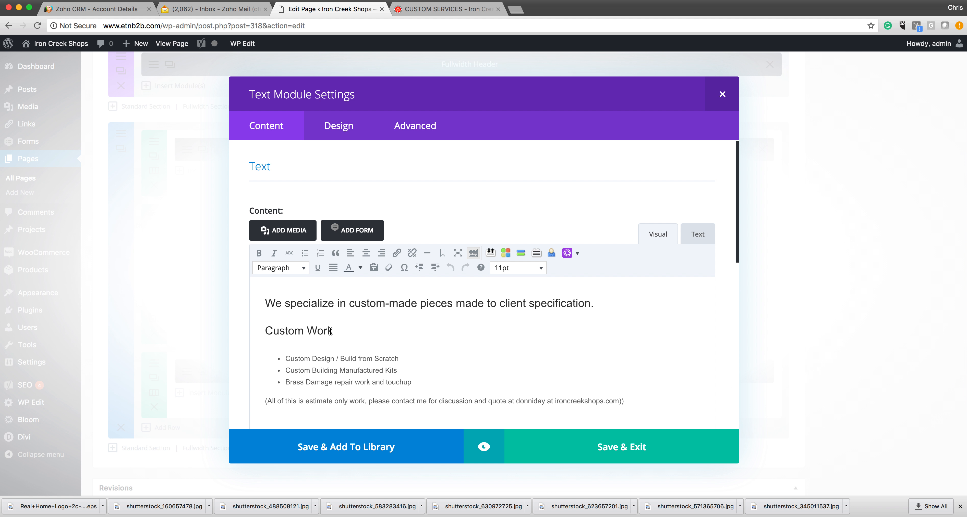
pyautogui.click(619, 450)
pyautogui.click(186, 150)
pyautogui.moveTo(295, 330); pyautogui.dragTo(265, 331)
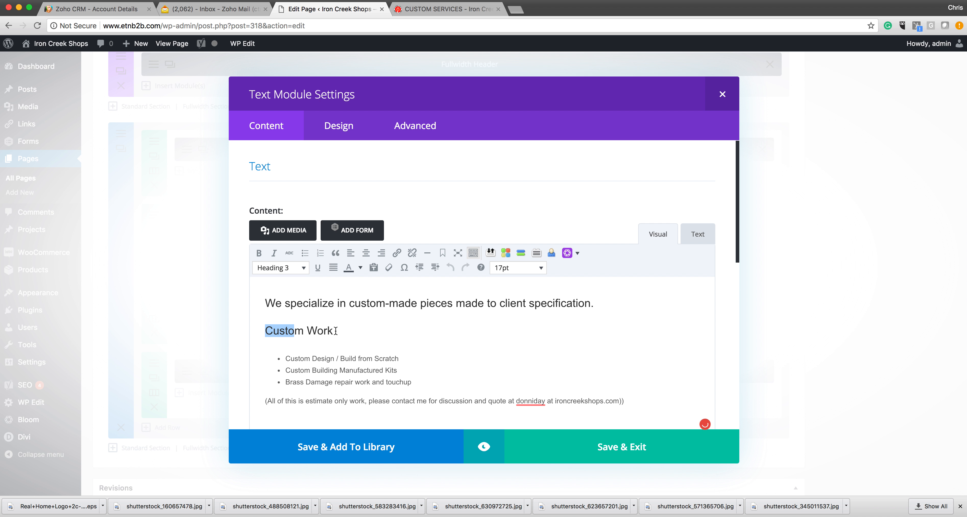
pyautogui.moveTo(336, 331); pyautogui.dragTo(257, 328)
pyautogui.press('super+c')
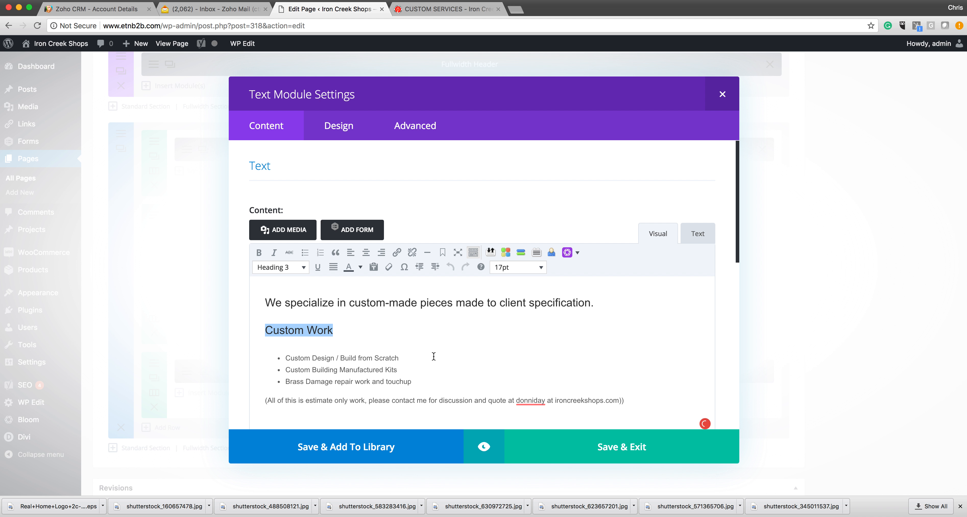
pyautogui.scroll(-15, 434, 359)
pyautogui.moveTo(395, 376); pyautogui.dragTo(369, 369)
pyautogui.press('super+v')
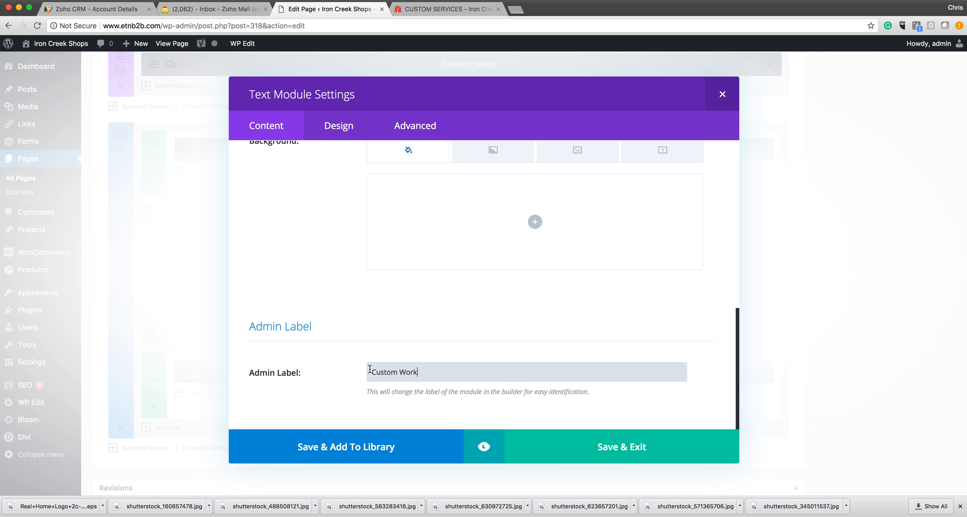
pyautogui.click(602, 445)
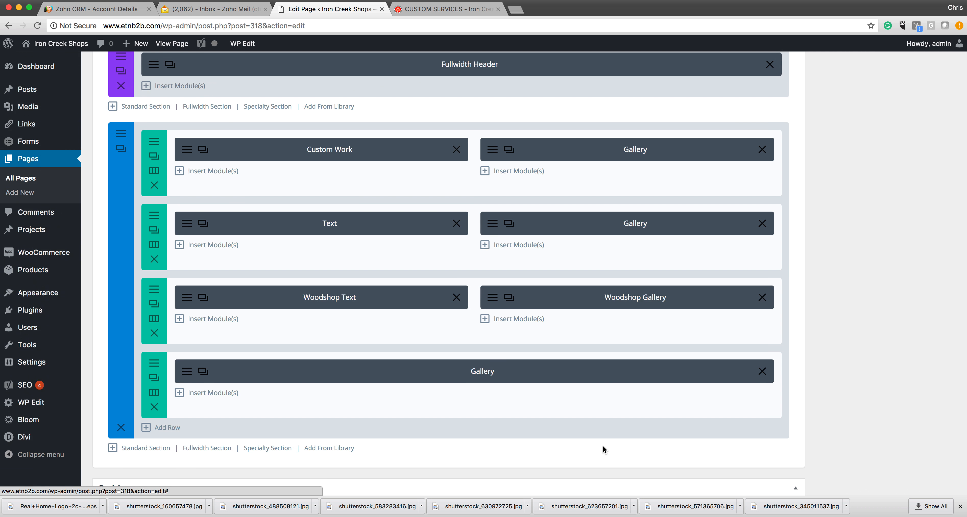
# Step: Set the admin label of the first row's gallery module to "Custom Work" and save the module
pyautogui.click(491, 152)
pyautogui.scroll(-5, 421, 368)
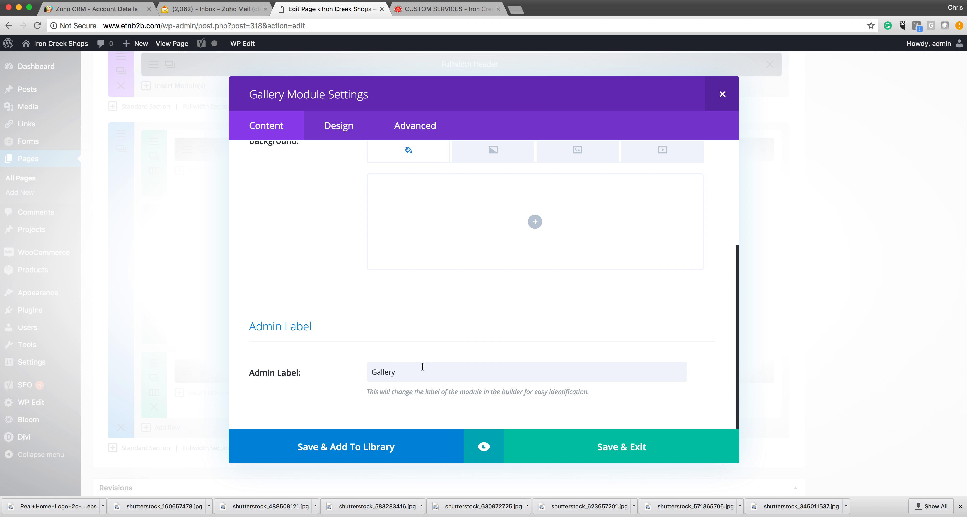
pyautogui.moveTo(406, 372); pyautogui.dragTo(358, 371)
pyautogui.press('super+v')
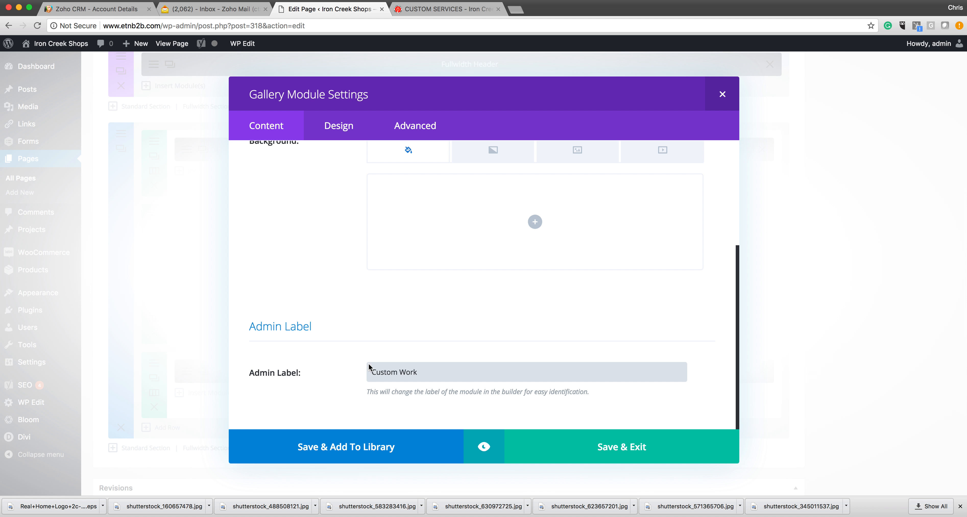
pyautogui.click(618, 451)
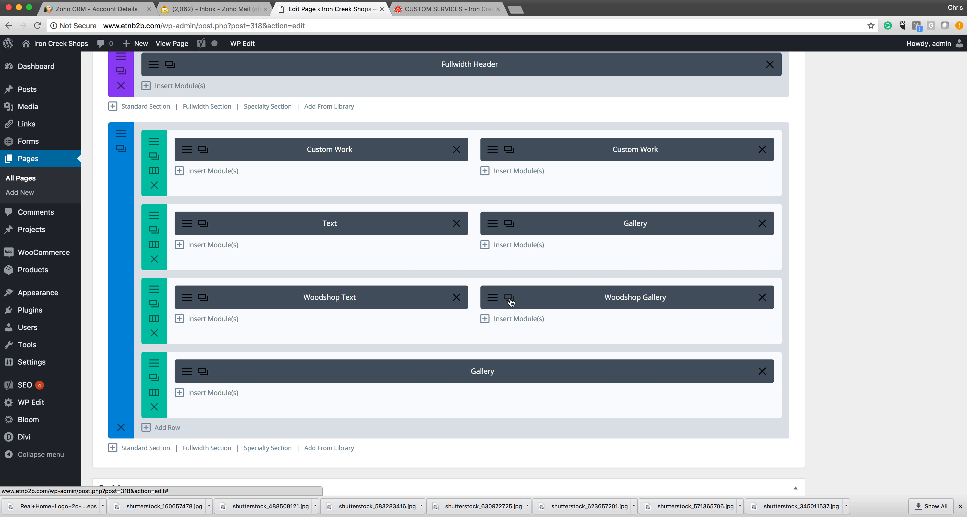
# Step: Insert a new Gallery module below the Woodshop Gallery and set its layout to Slider
pyautogui.click(514, 320)
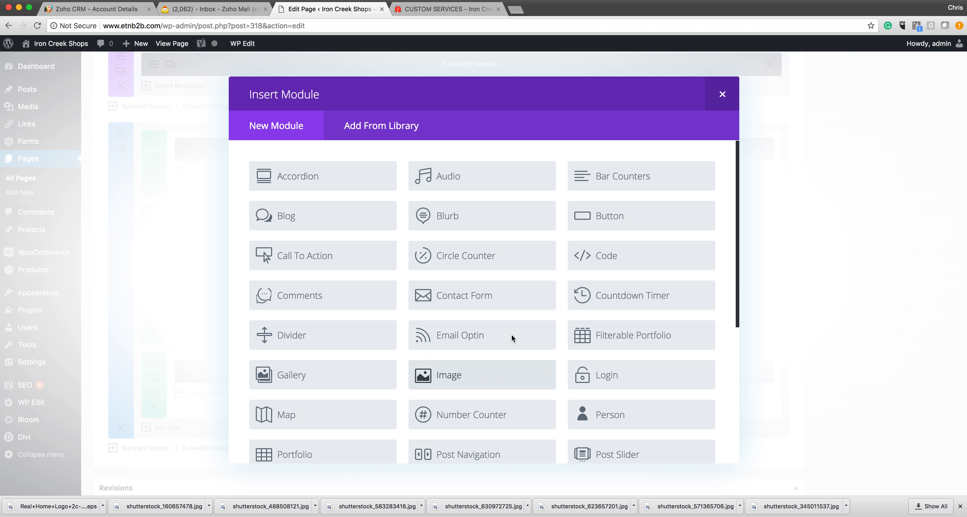
pyautogui.click(295, 376)
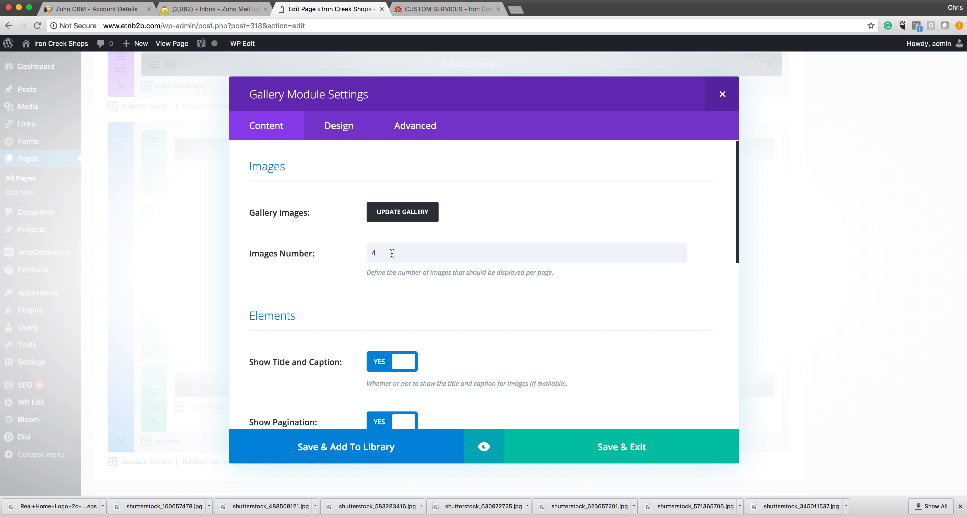
pyautogui.click(337, 128)
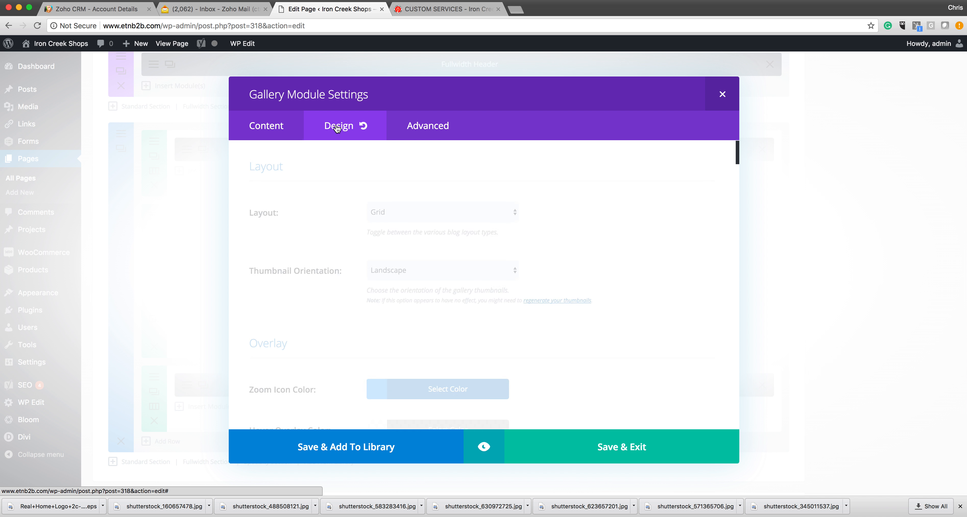
pyautogui.click(379, 205)
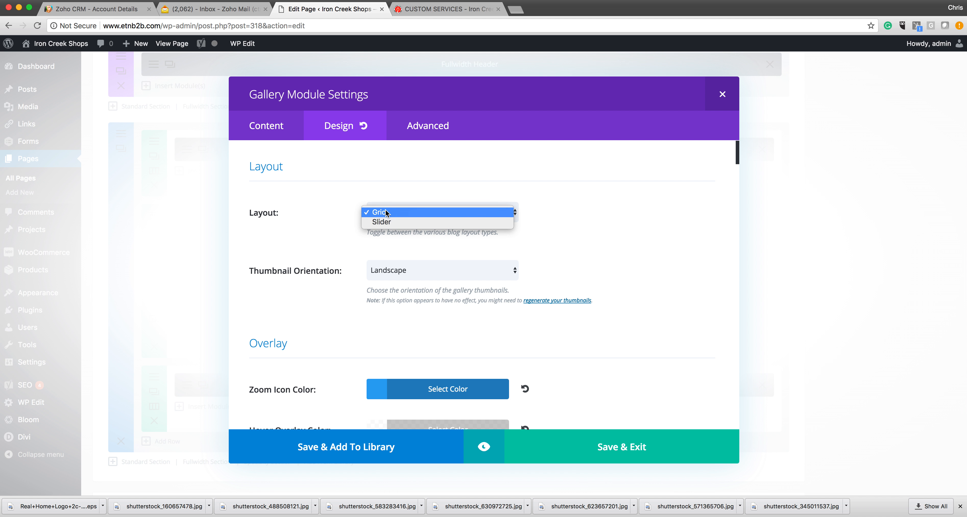
pyautogui.click(395, 223)
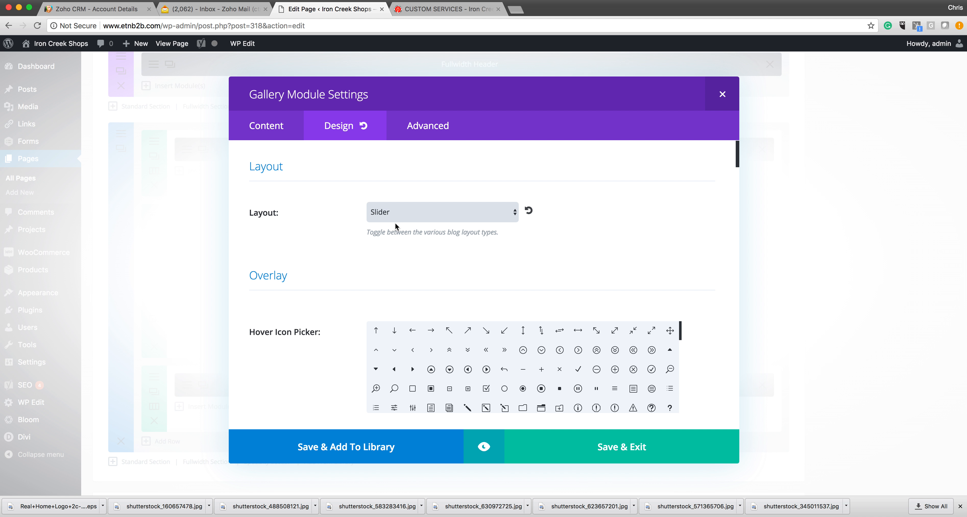
pyautogui.scroll(-6, 328, 323)
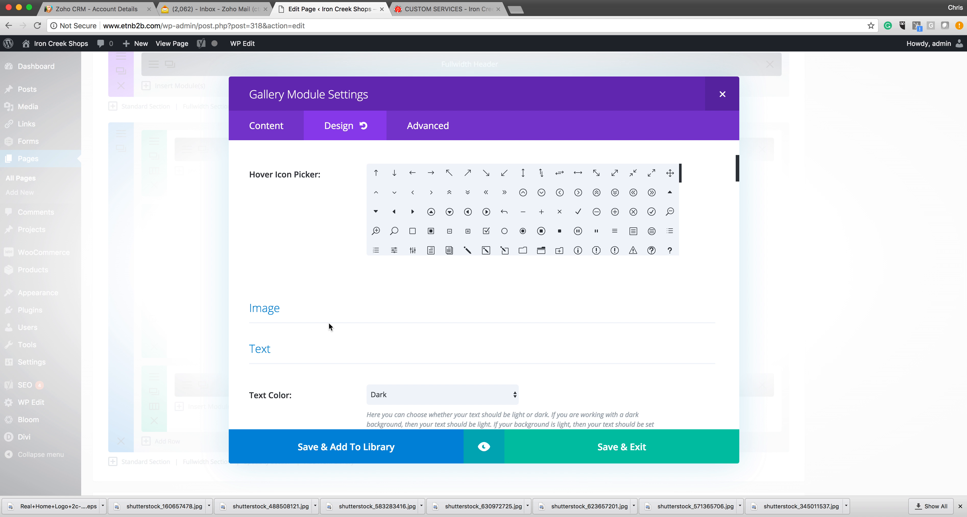
pyautogui.scroll(6, 329, 322)
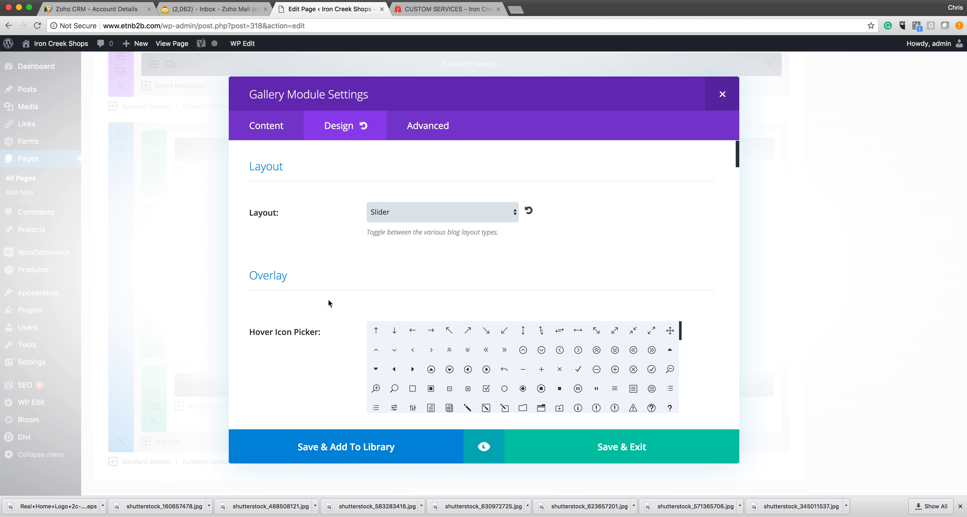
# Step: Open the new gallery's image selection and look through the media library for suitable layout photos
pyautogui.click(257, 131)
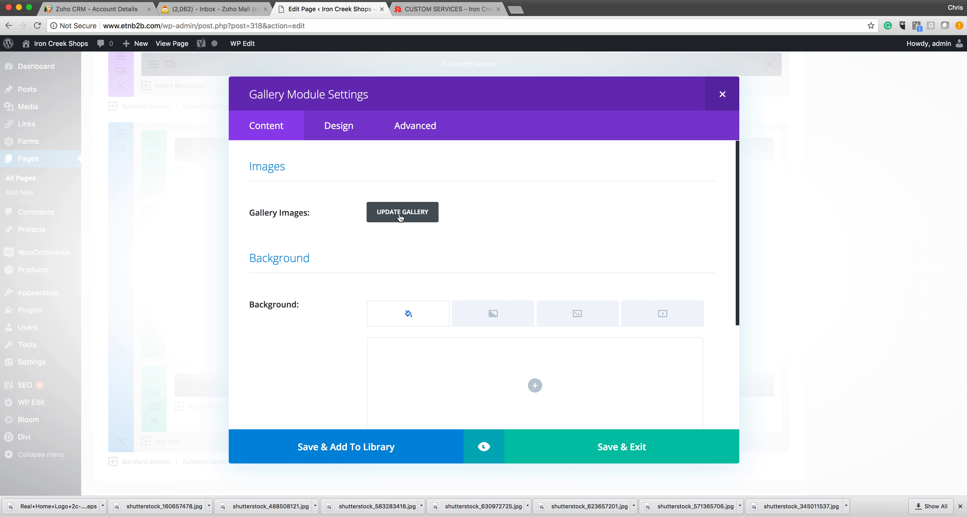
pyautogui.click(400, 218)
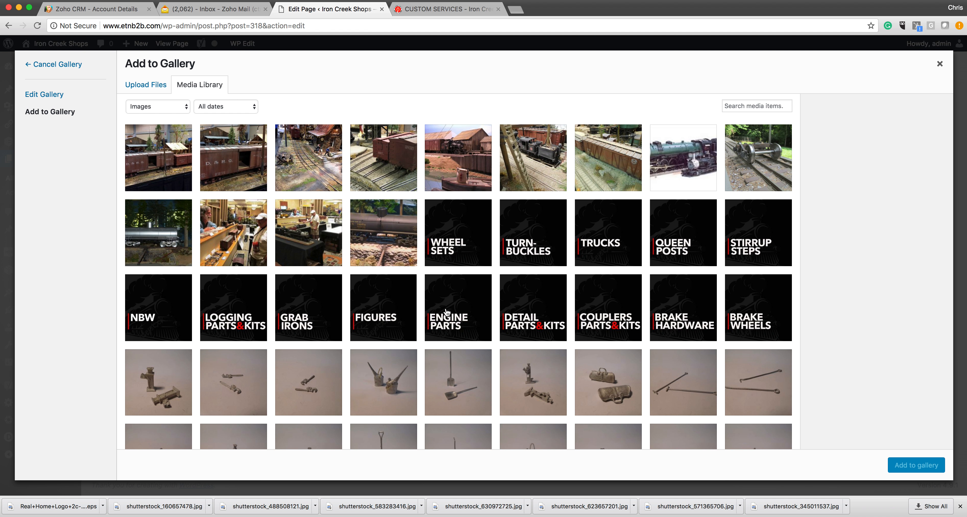
pyautogui.scroll(-15, 447, 312)
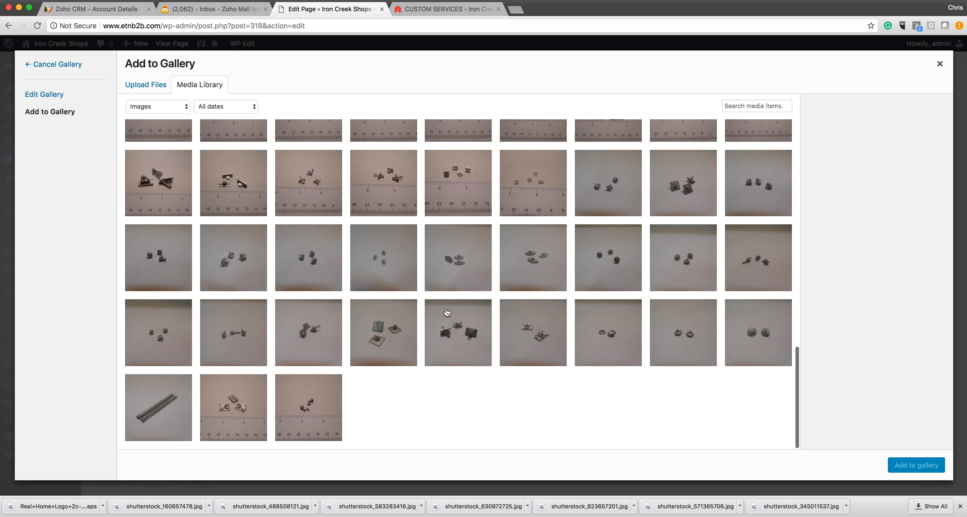
pyautogui.scroll(20, 447, 312)
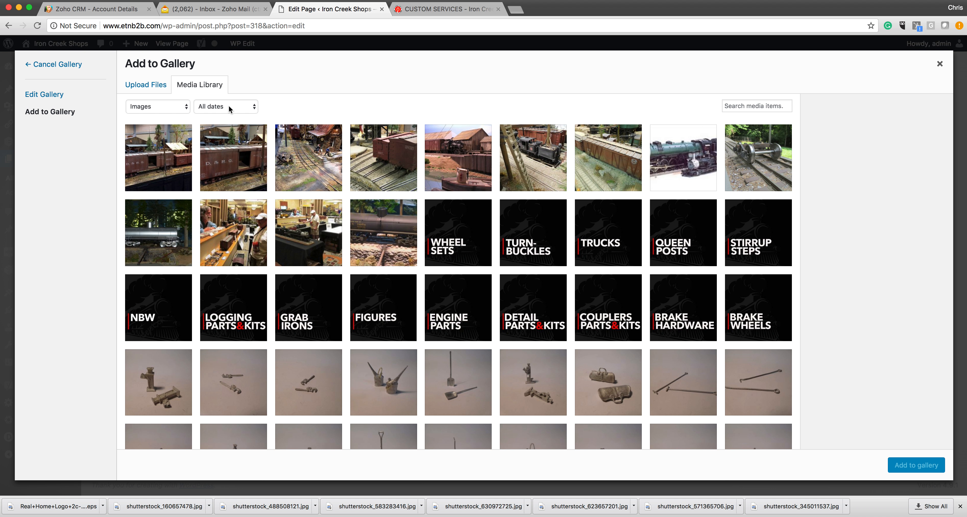
pyautogui.scroll(-15, 330, 298)
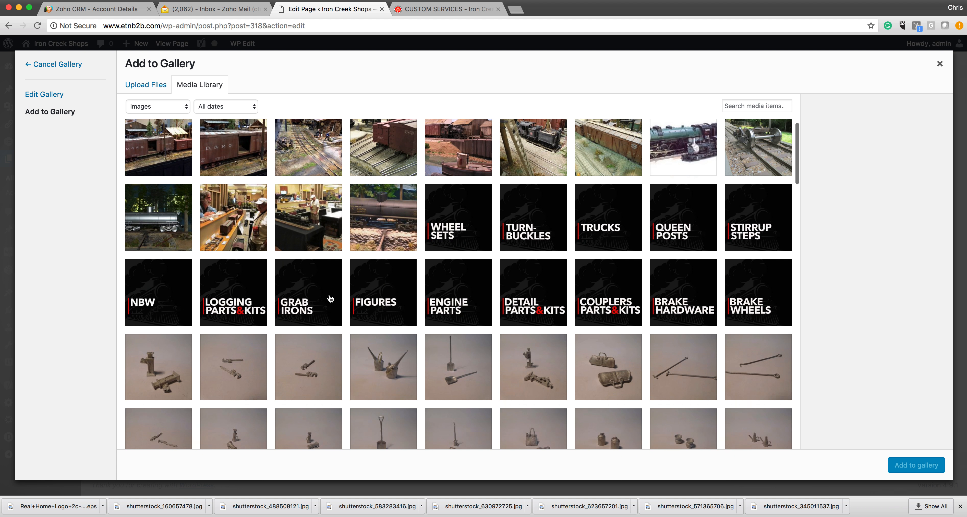
pyautogui.scroll(-6, 330, 299)
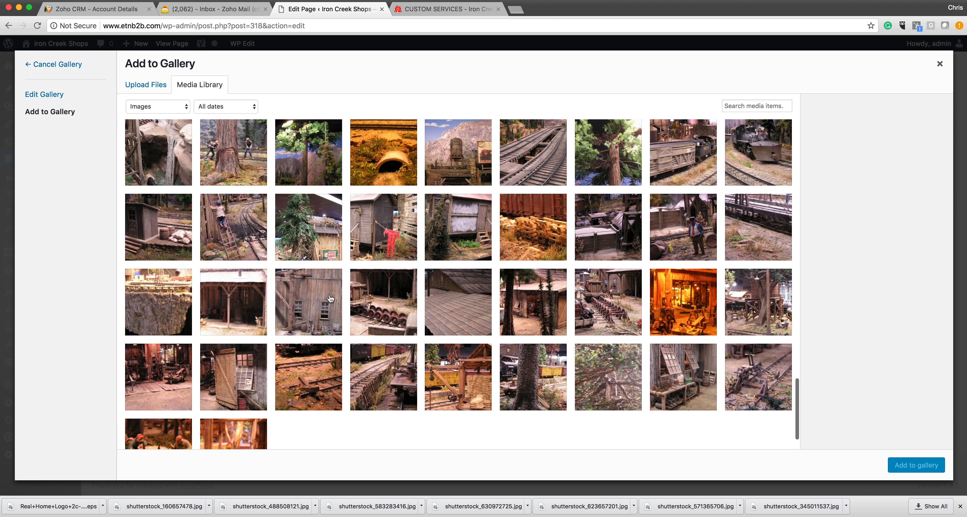
pyautogui.scroll(-8, 364, 362)
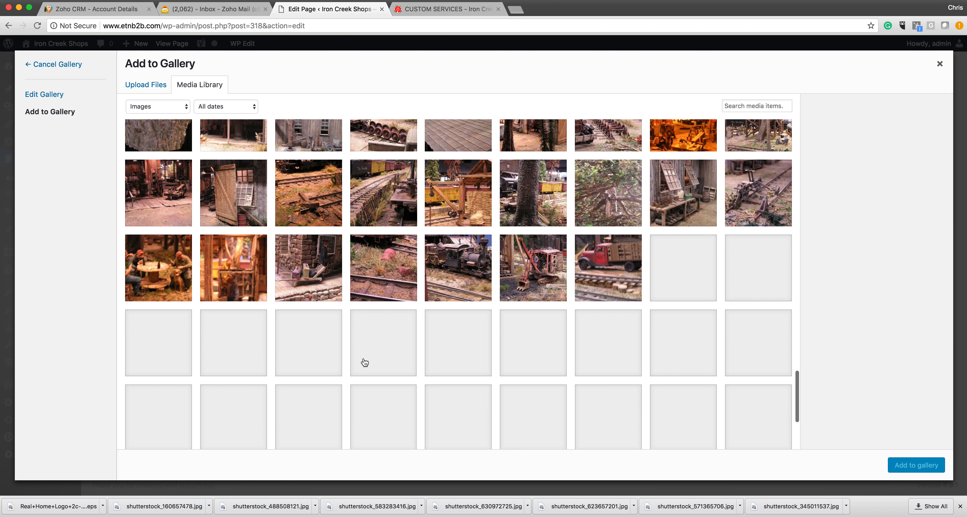
pyautogui.scroll(-3, 364, 362)
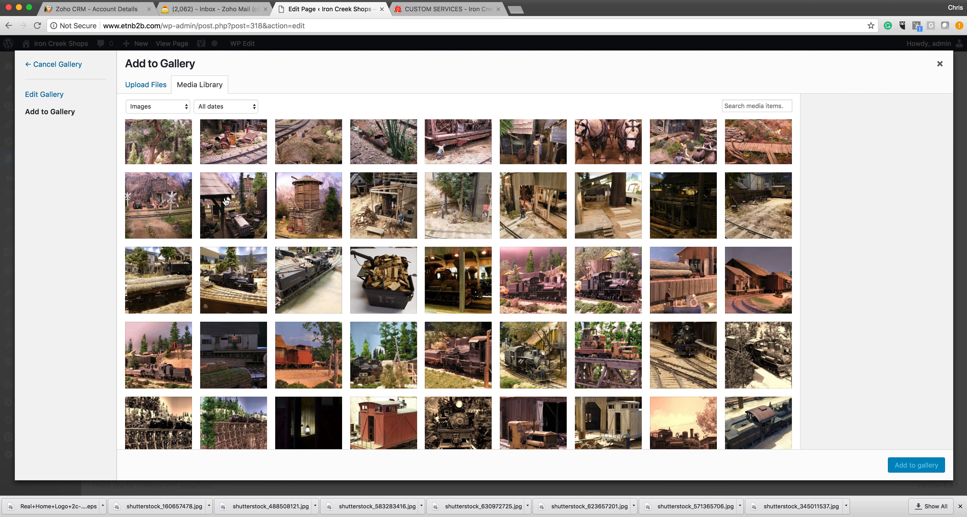
# Step: Select Sundance-RR-pics-002.jpg and IMG_4964.jpg in the media library and add them to the gallery
pyautogui.click(215, 214)
pyautogui.scroll(-1, 319, 334)
pyautogui.scroll(-1, 319, 334)
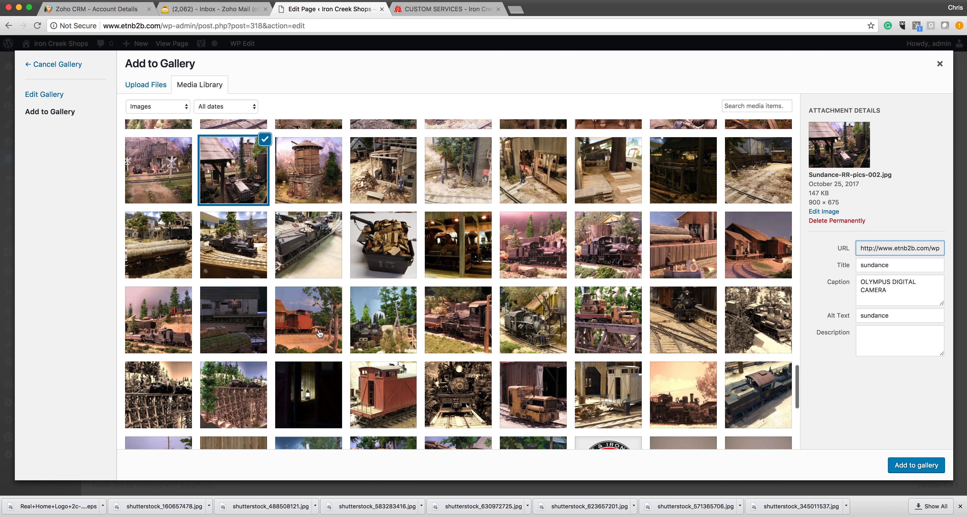
pyautogui.scroll(-15, 319, 334)
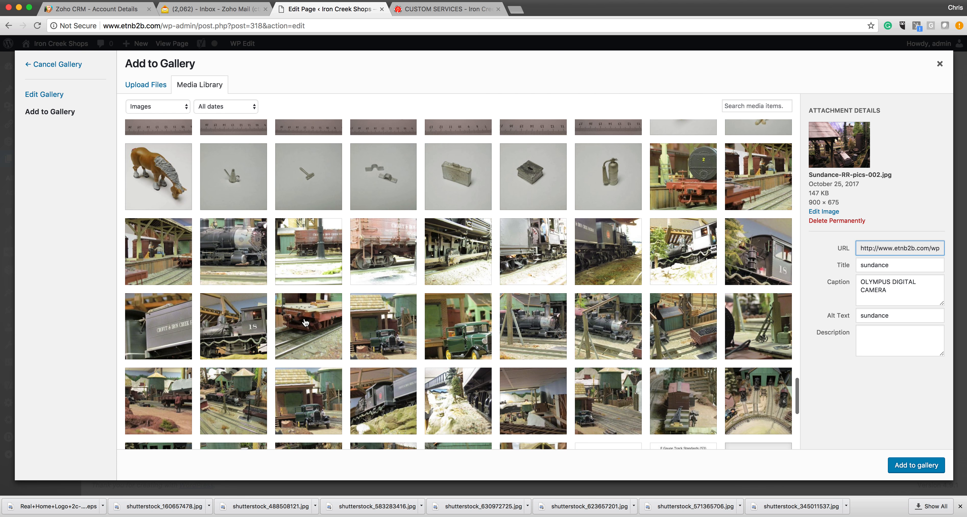
pyautogui.click(306, 321)
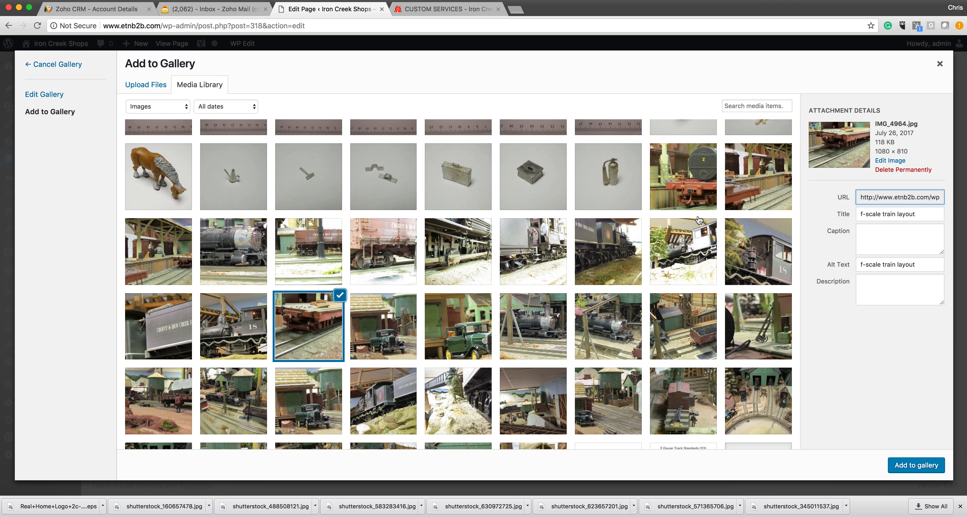
pyautogui.scroll(-10, 620, 377)
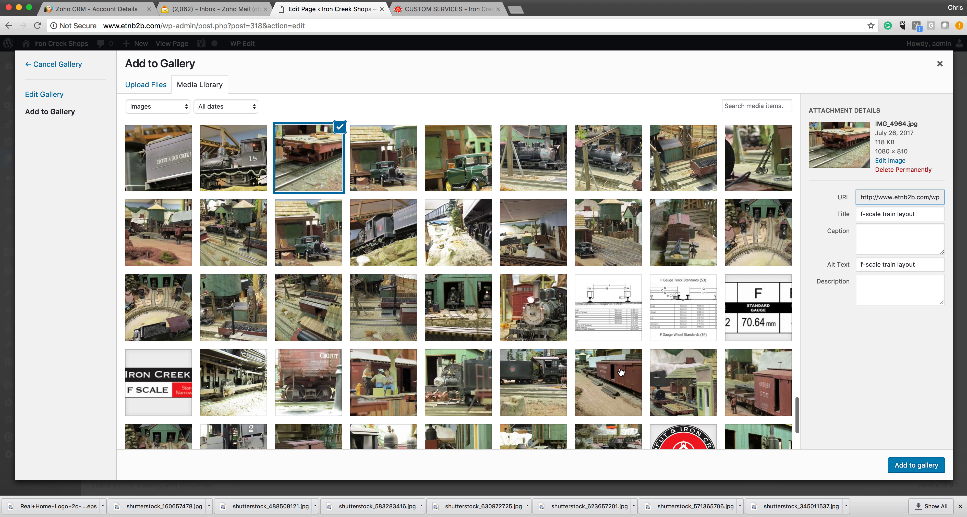
pyautogui.scroll(15, 620, 372)
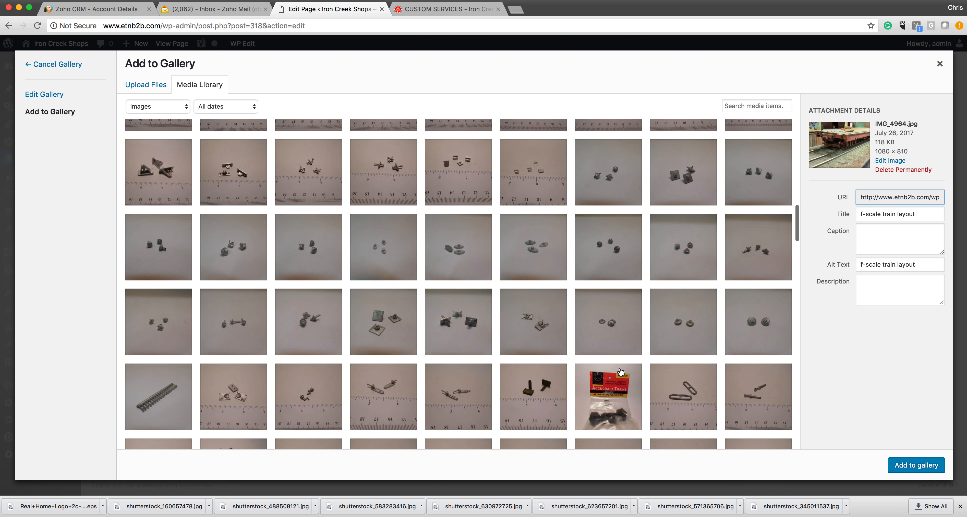
pyautogui.scroll(10, 620, 372)
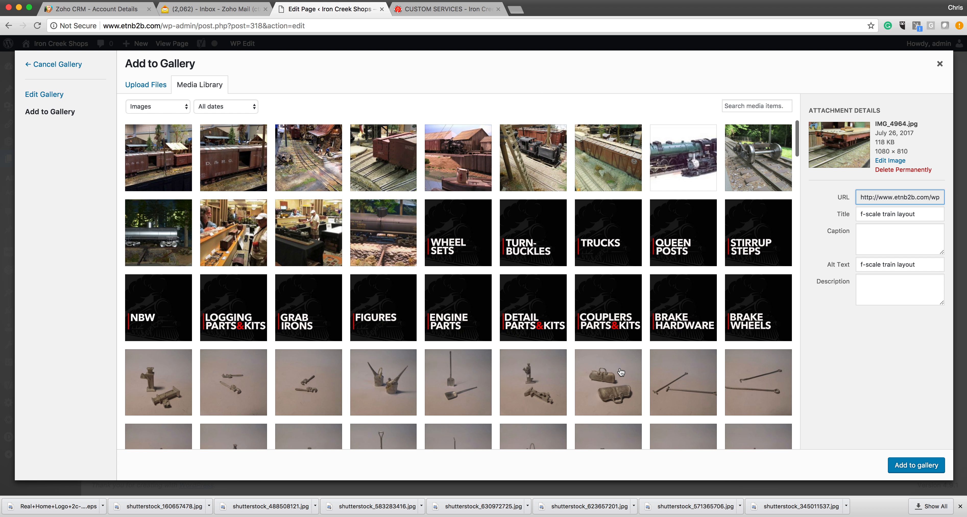
pyautogui.scroll(-6, 621, 369)
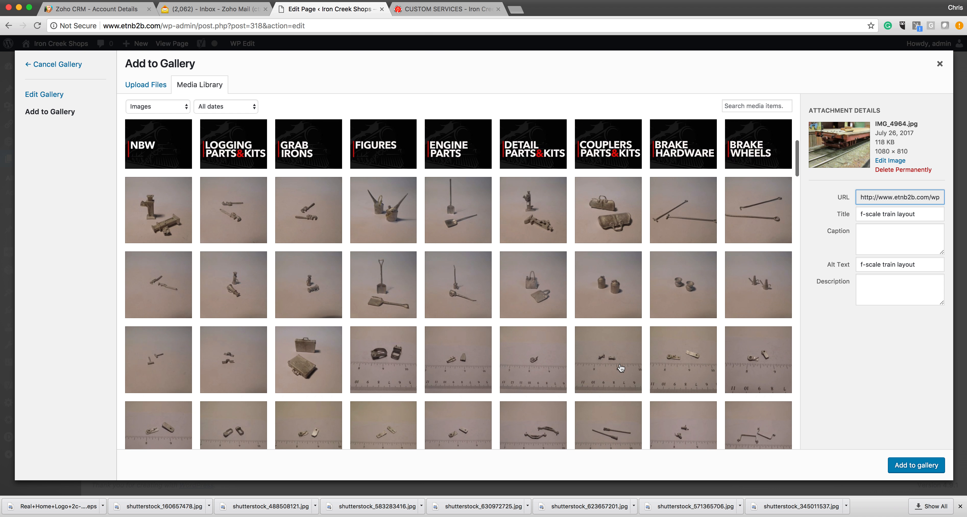
pyautogui.scroll(-10, 614, 371)
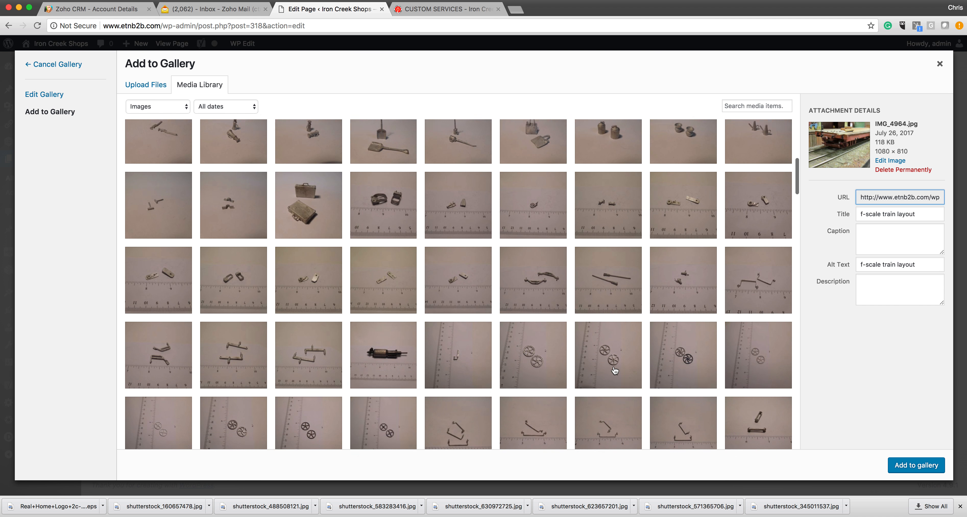
pyautogui.scroll(-10, 611, 371)
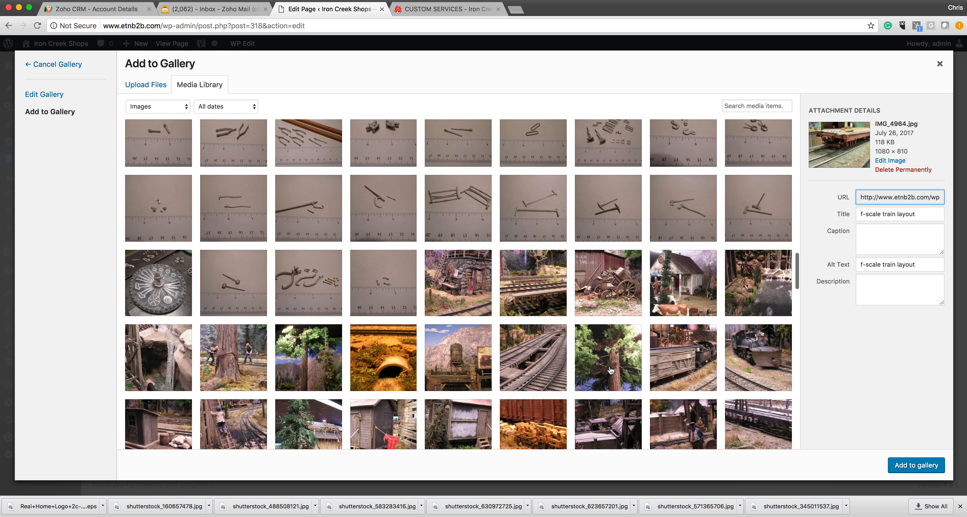
pyautogui.scroll(1, 610, 372)
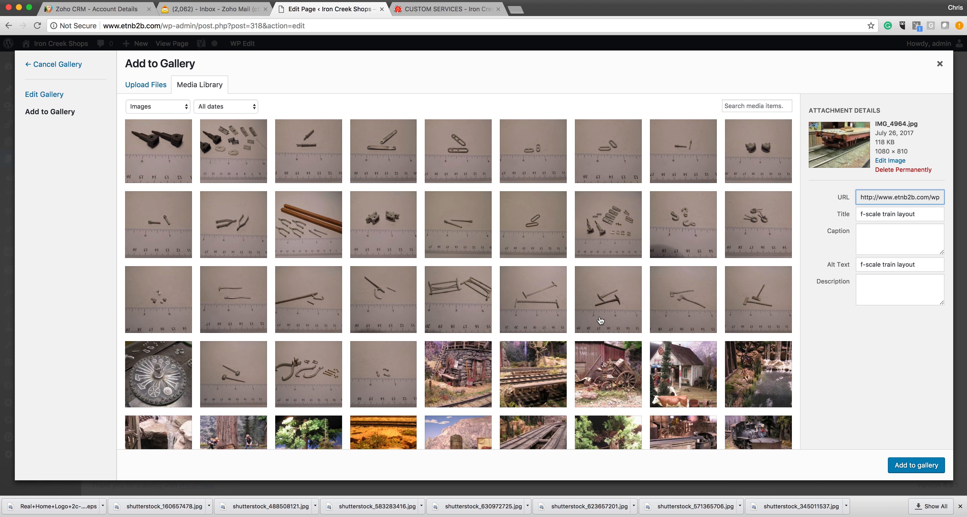
pyautogui.click(905, 467)
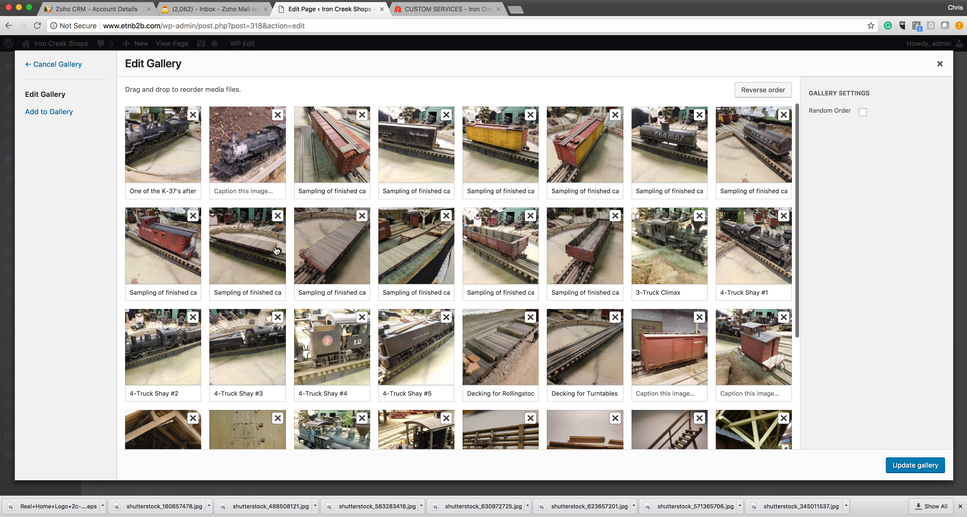
# Step: Remove the two newly added images at the end of the gallery
pyautogui.scroll(-5, 276, 251)
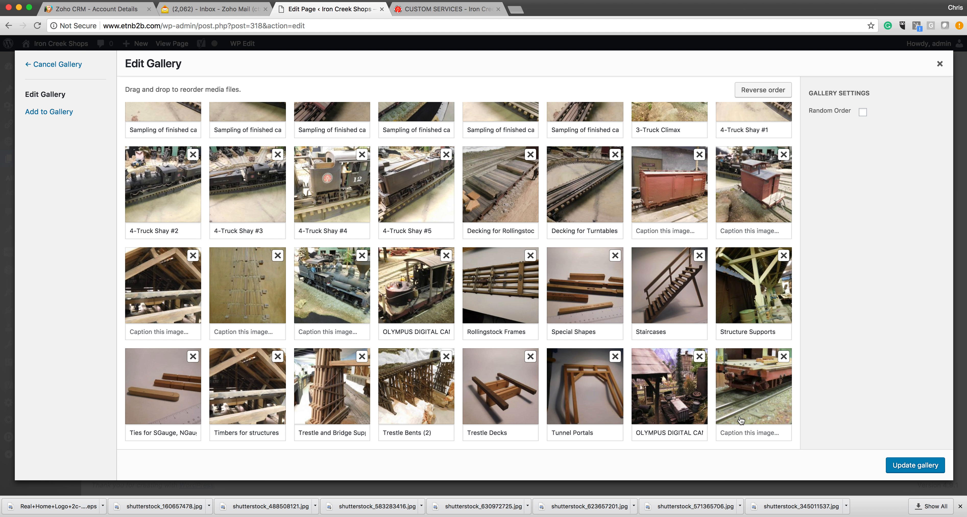
pyautogui.click(784, 358)
pyautogui.click(698, 358)
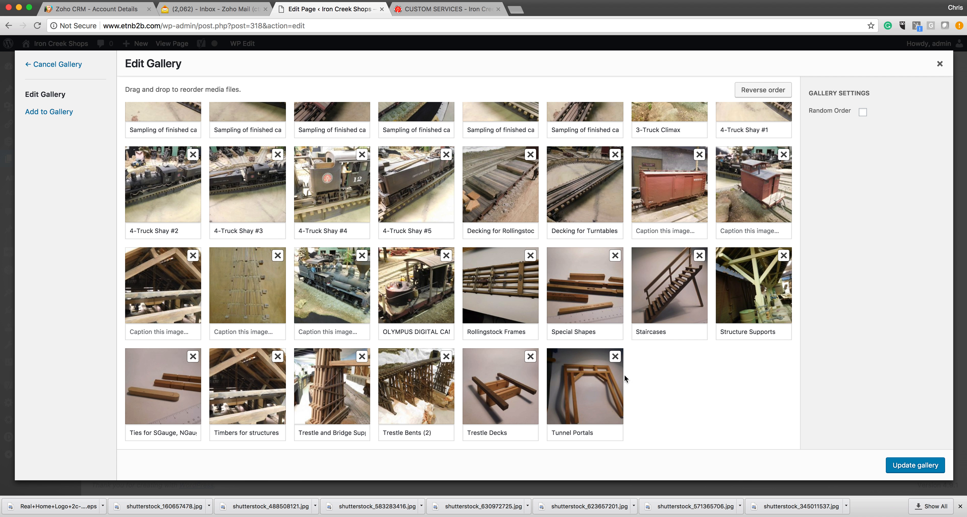
# Step: Remove the Trestle Bents (2), 4-Truck Shay #3, 4-Truck Shay #4 and first K-37 images from the gallery, and return to adding images
pyautogui.click(445, 358)
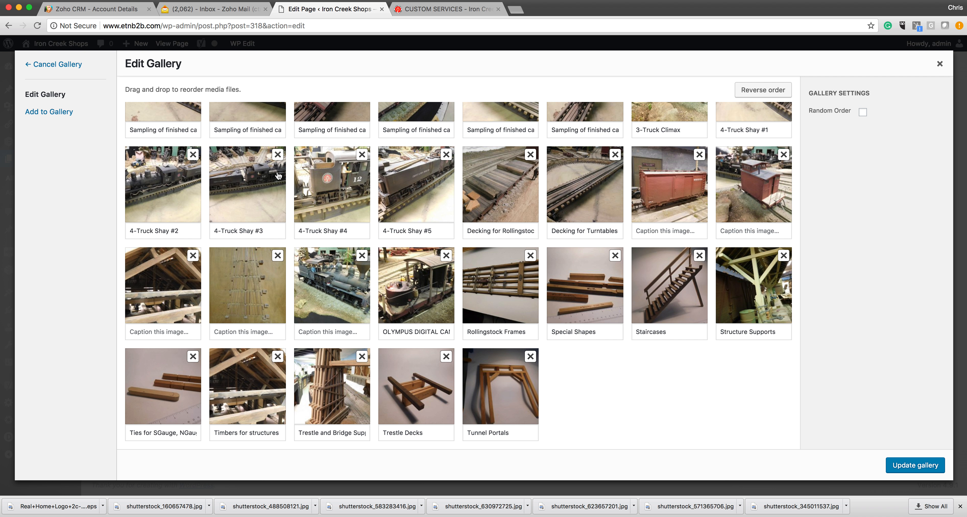
pyautogui.click(278, 155)
pyautogui.click(277, 155)
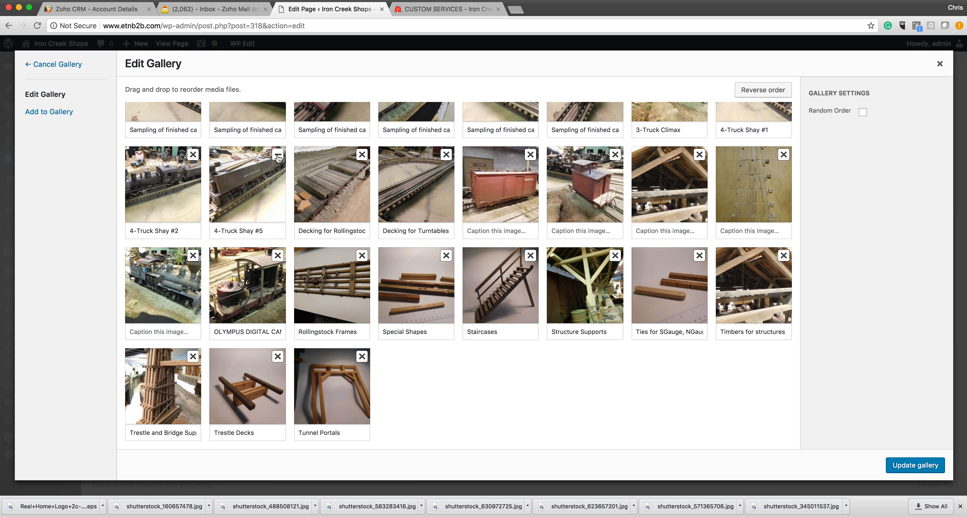
pyautogui.scroll(1, 229, 165)
pyautogui.scroll(5, 229, 165)
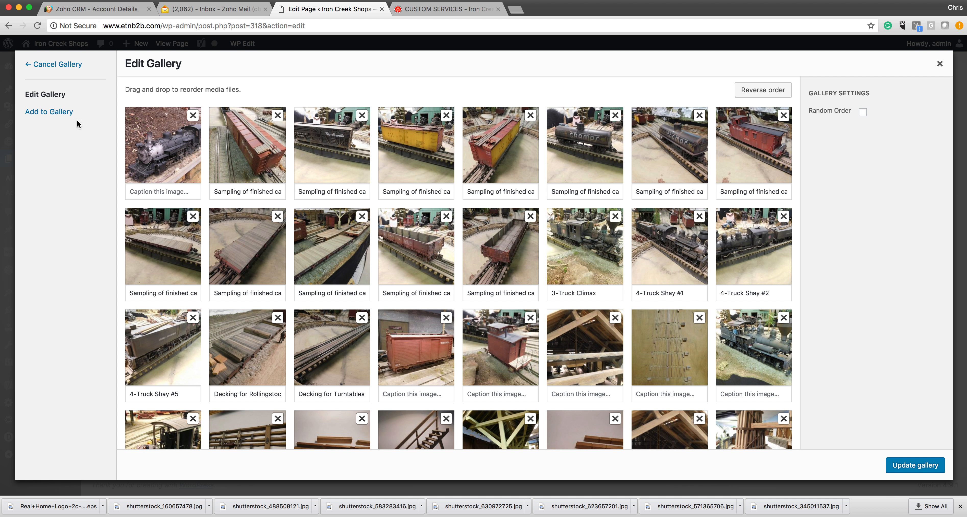
pyautogui.click(44, 117)
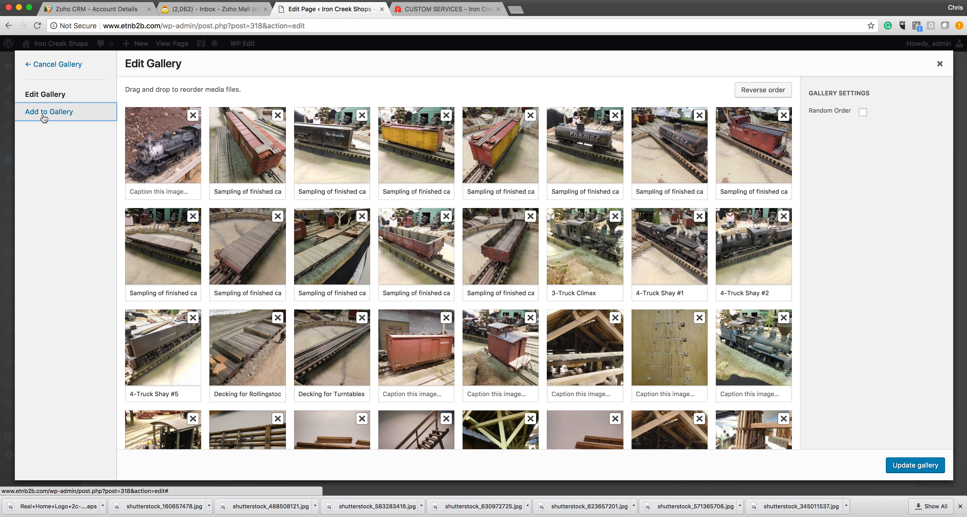
# Step: Start a file upload for the gallery and browse to the IRON CREEK WEBSITE folder inside **CLIENT OCT 2017
pyautogui.click(60, 115)
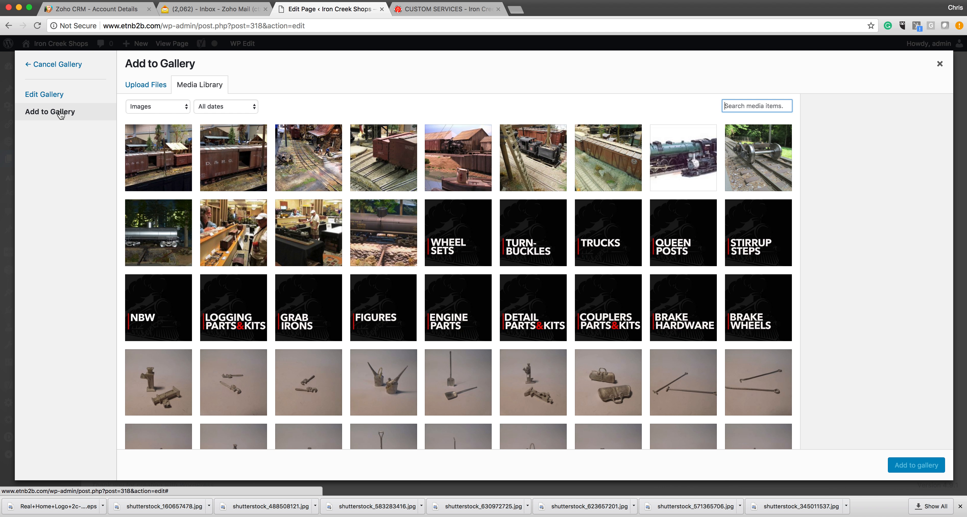
pyautogui.click(139, 88)
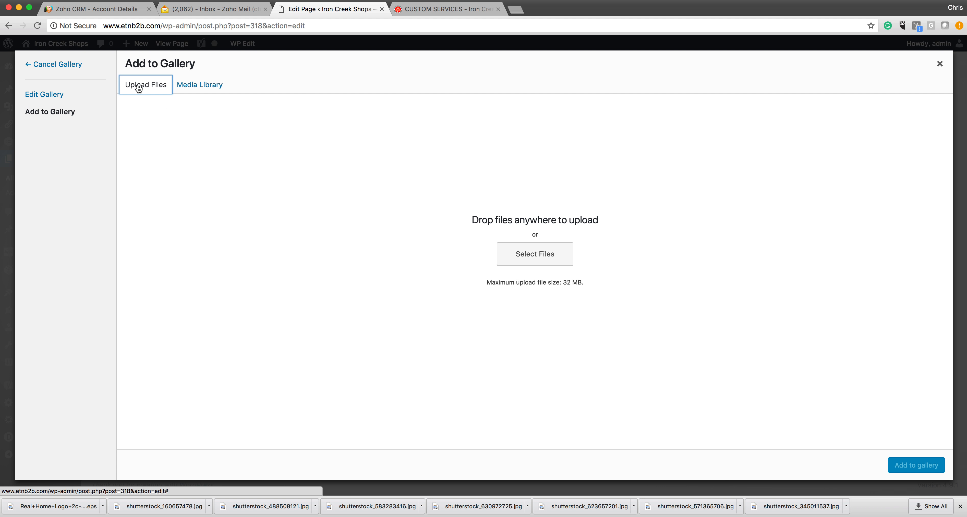
pyautogui.click(520, 255)
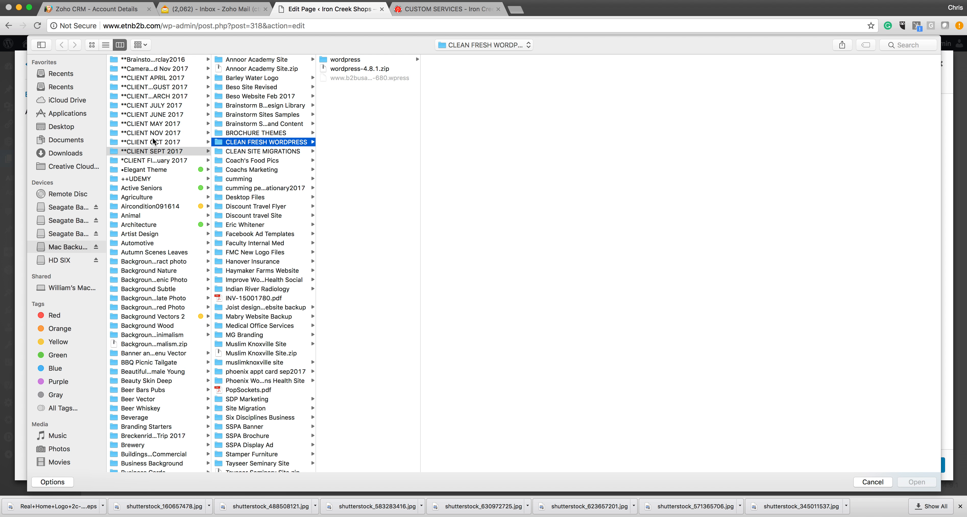
pyautogui.click(153, 134)
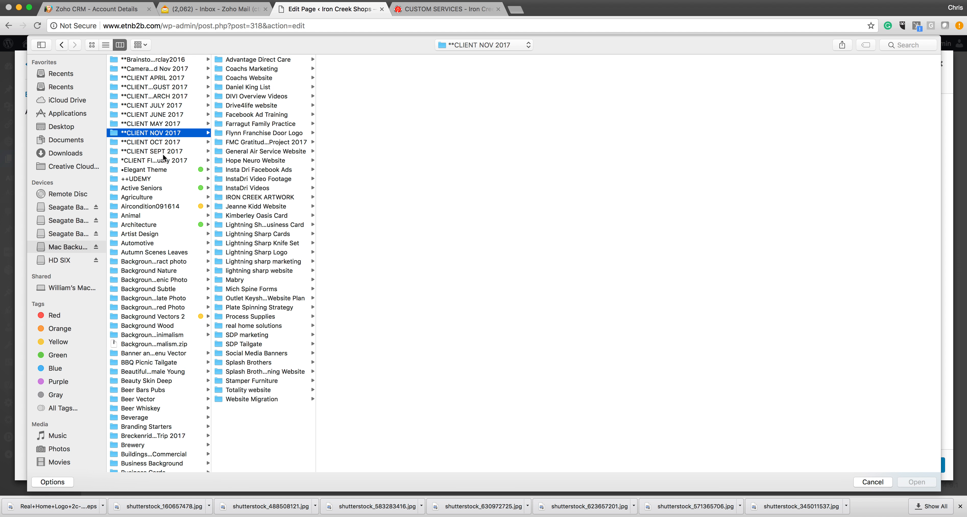
pyautogui.click(152, 142)
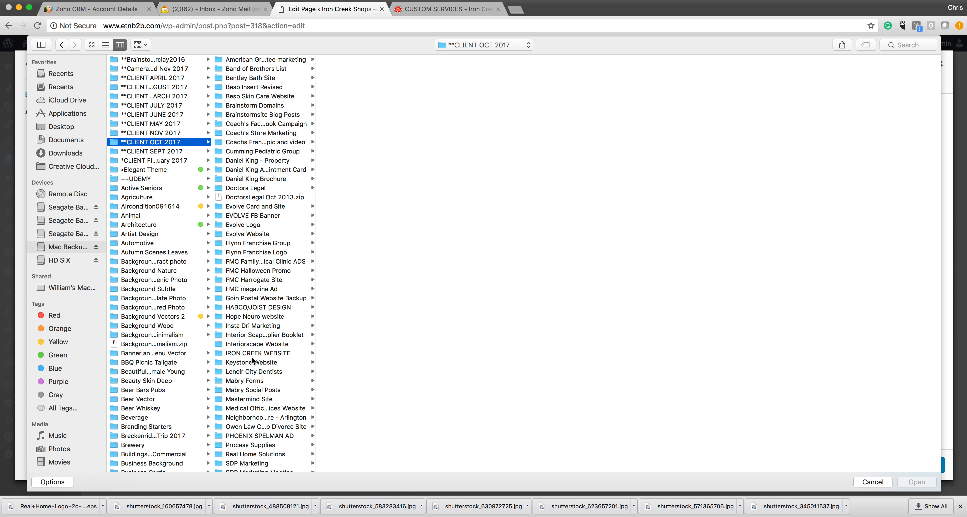
pyautogui.click(240, 355)
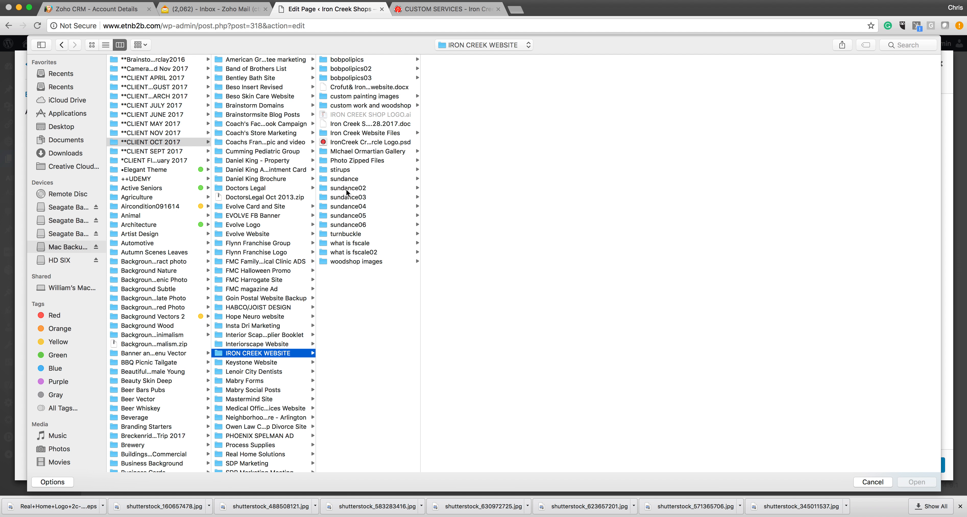
# Step: Preview Tunnel Portals.JPG in the woodshop images folder and examine its file size and dimensions
pyautogui.click(348, 134)
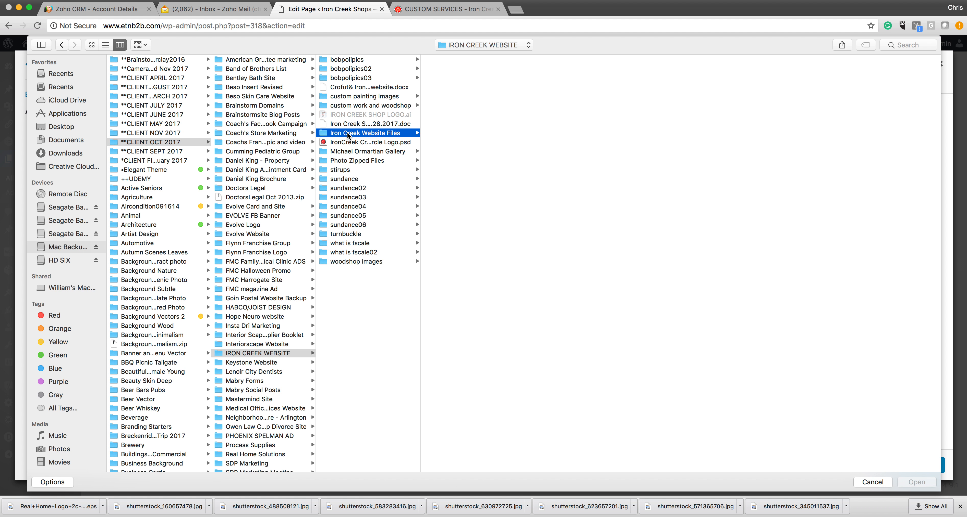
pyautogui.click(351, 263)
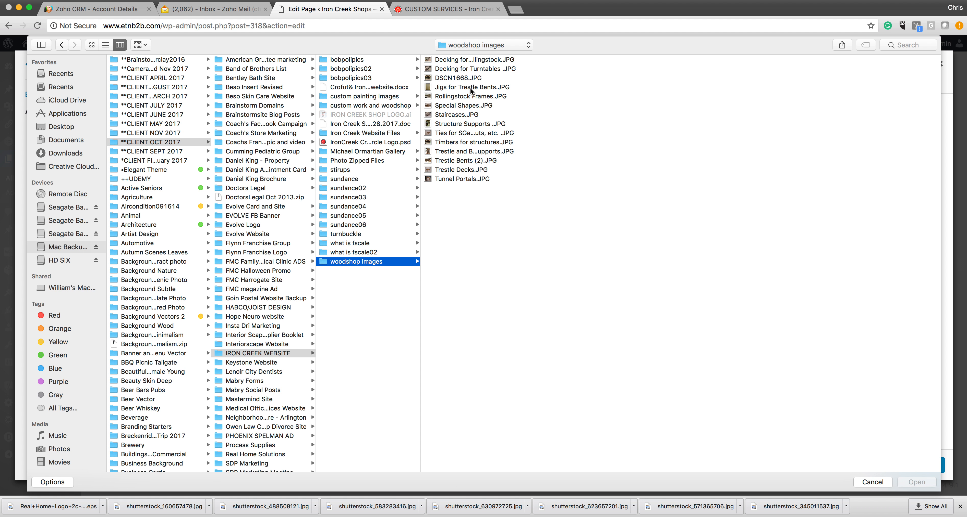
pyautogui.click(451, 179)
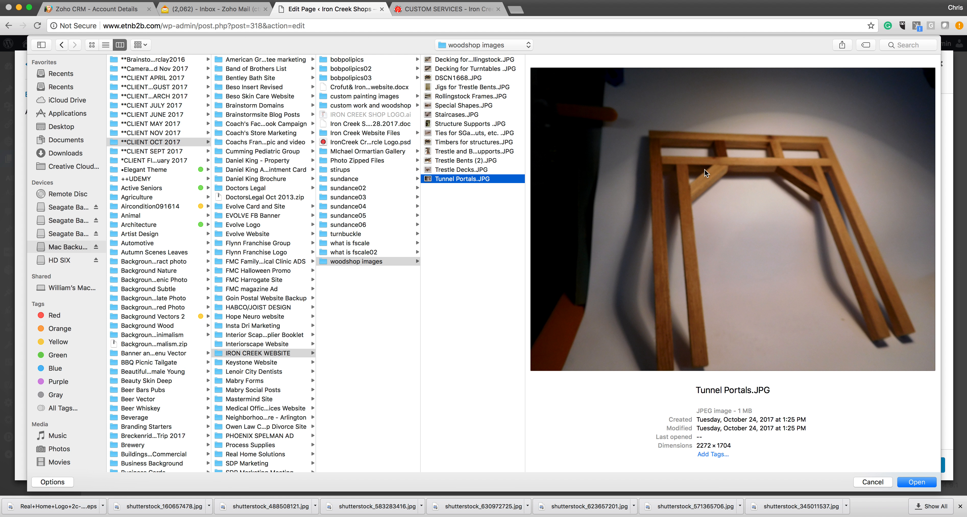
# Step: Upload Sundance Central #3 .jpg from the web friendly fscale folder inside what is fscale
pyautogui.click(357, 254)
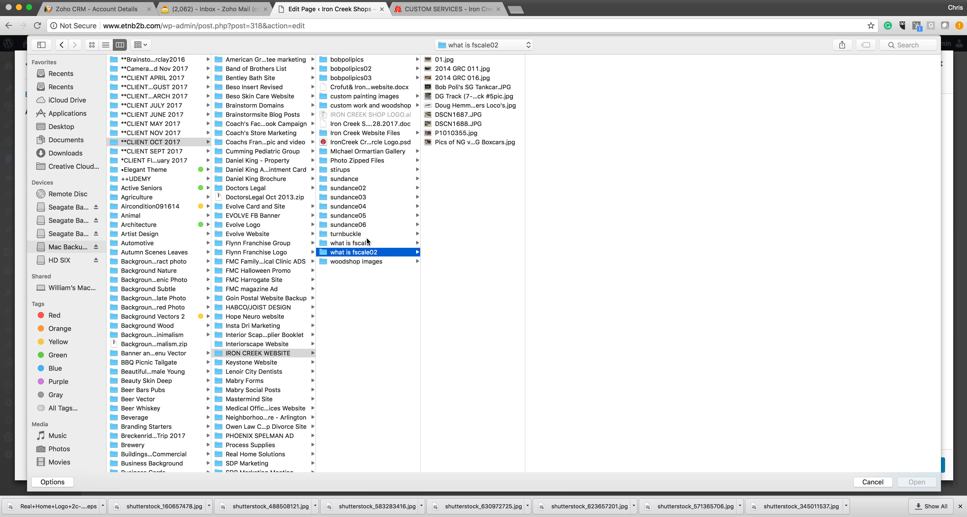
pyautogui.click(362, 245)
pyautogui.click(456, 87)
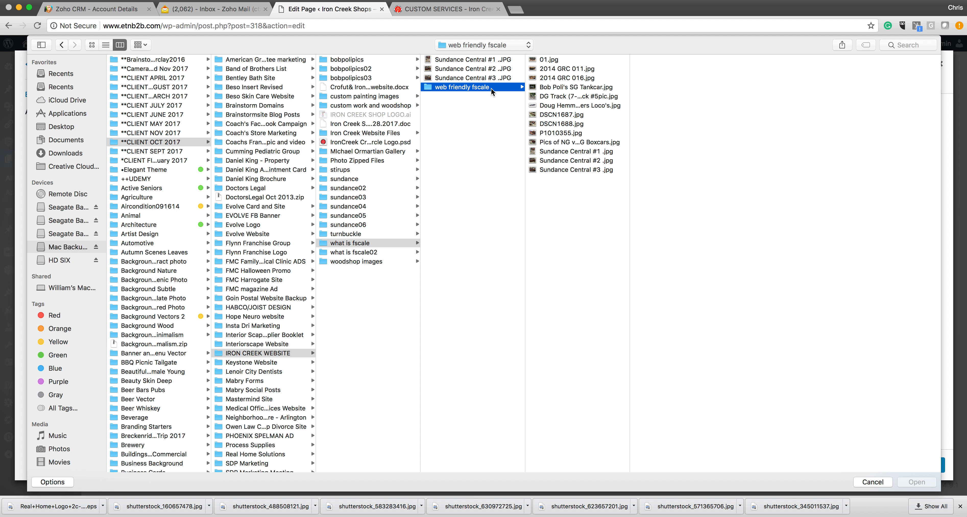
pyautogui.click(577, 168)
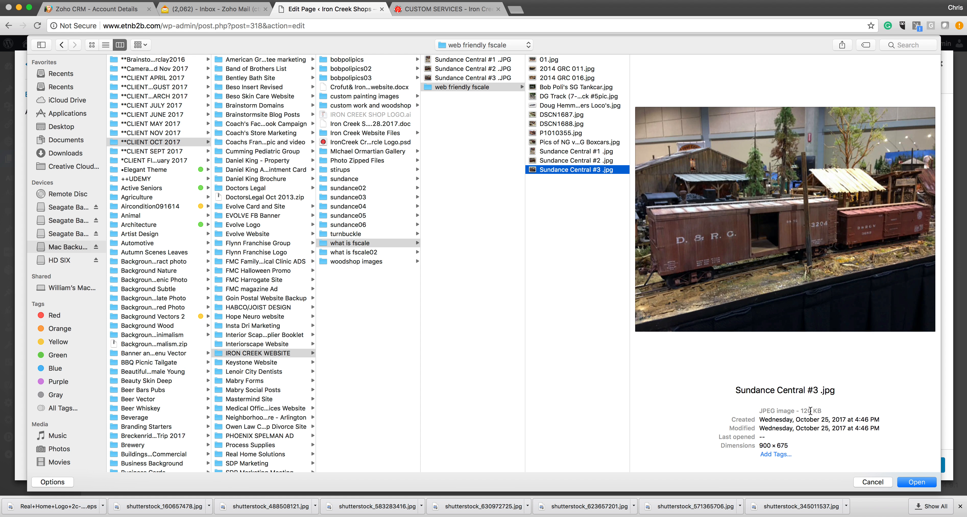
pyautogui.click(916, 482)
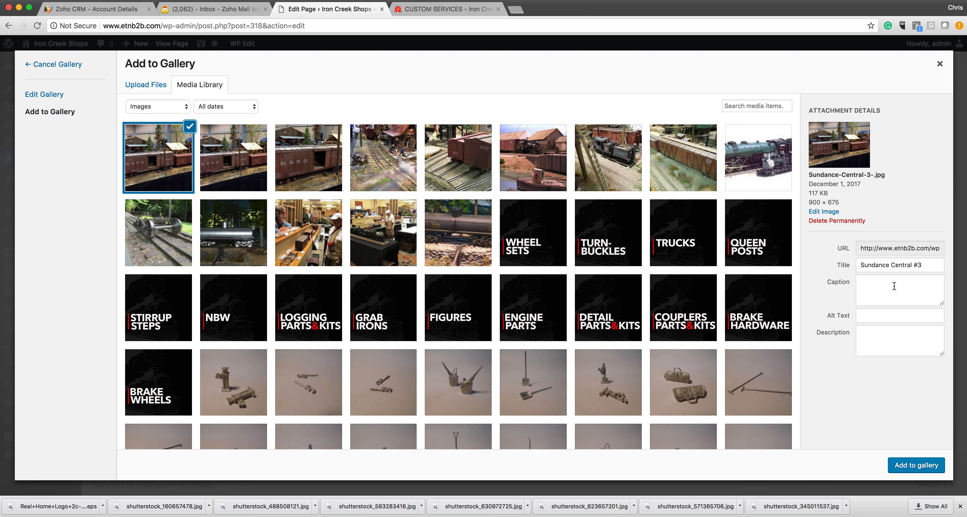
# Step: Copy the uploaded image's title, Sundance Central #3, into its alt text
pyautogui.moveTo(919, 265); pyautogui.dragTo(848, 265)
pyautogui.press('cmd+c')
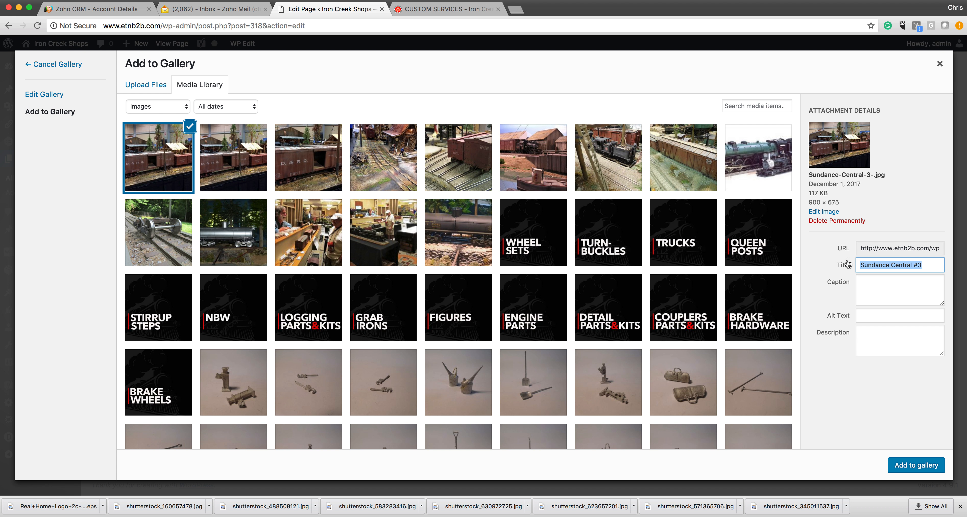
pyautogui.click(878, 315)
pyautogui.press('cmd+v')
pyautogui.click(871, 345)
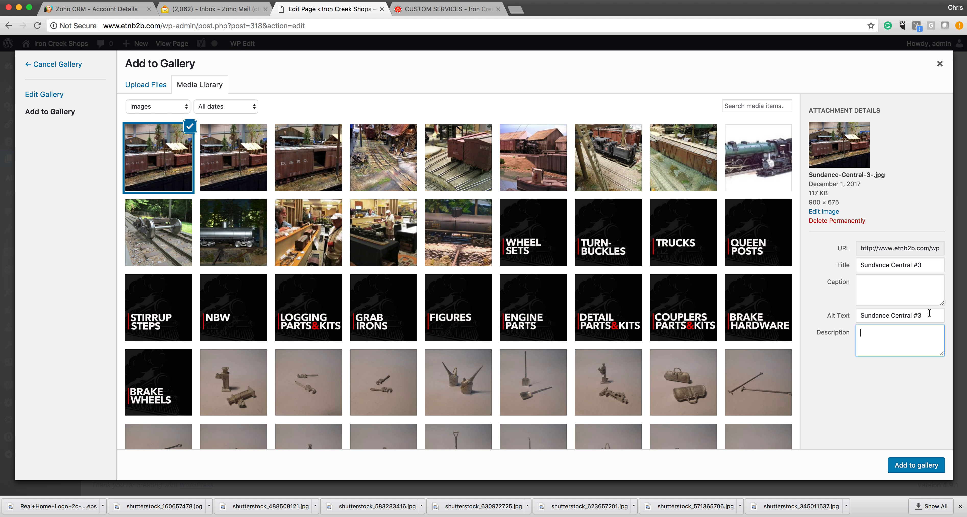
# Step: Add the uploaded image to the gallery, update the gallery and save the gallery module's settings
pyautogui.click(905, 467)
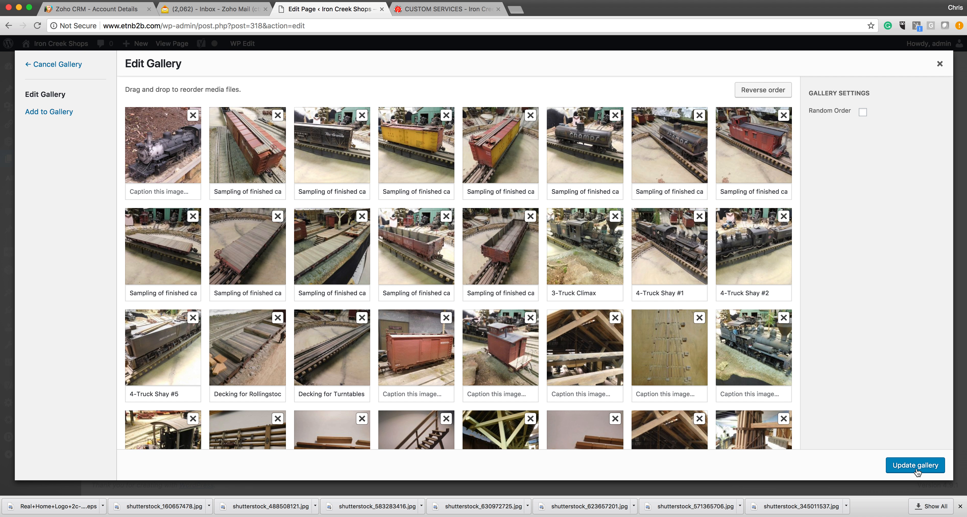
pyautogui.click(916, 466)
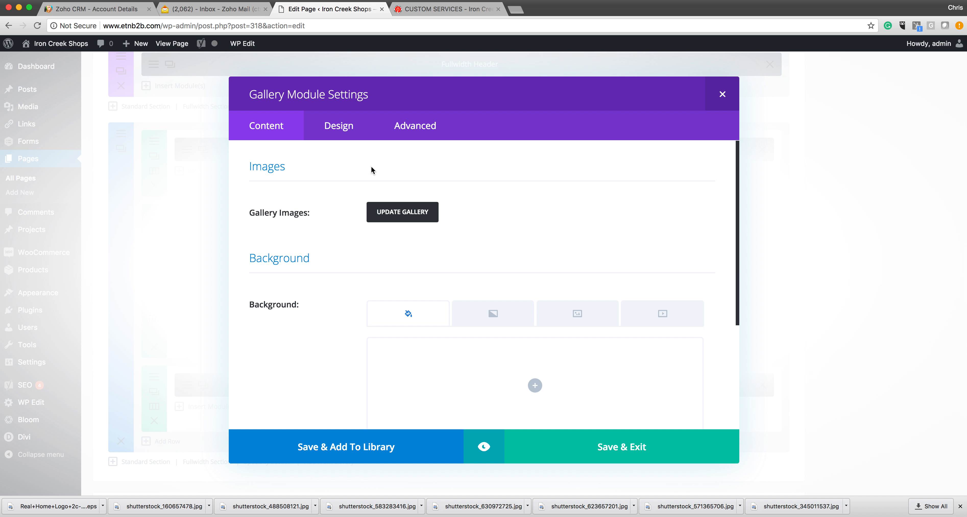
pyautogui.click(607, 451)
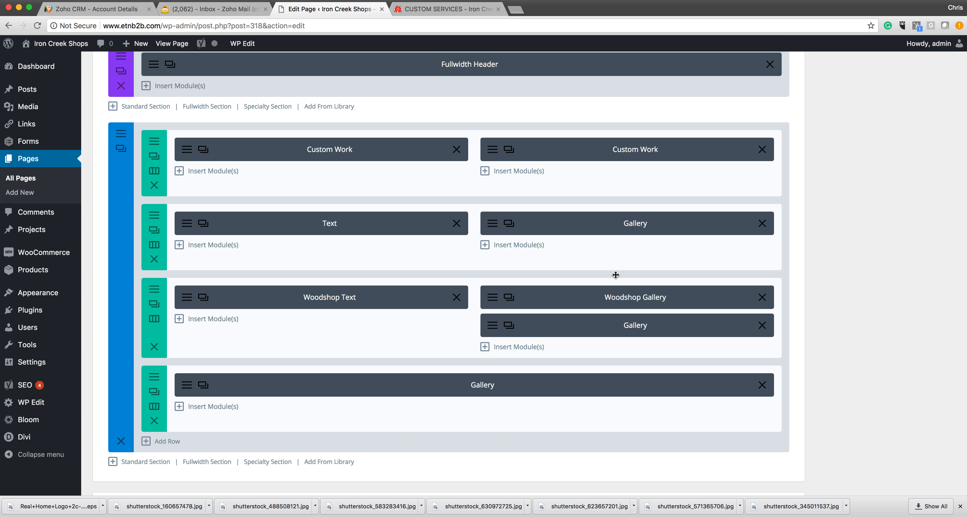
# Step: Try to leave for the Pages list without updating the page, and choose to stay in the editor
pyautogui.scroll(20, 616, 275)
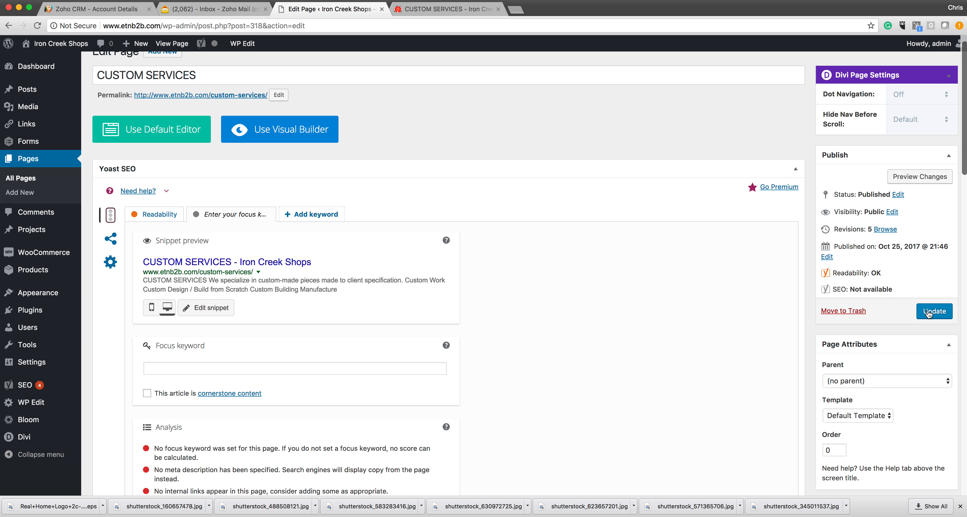
pyautogui.click(21, 160)
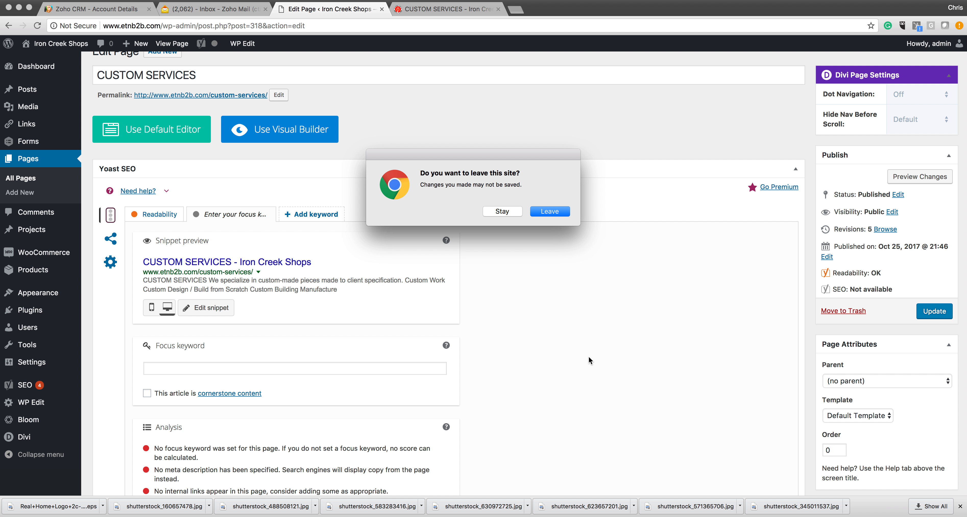
pyautogui.click(487, 211)
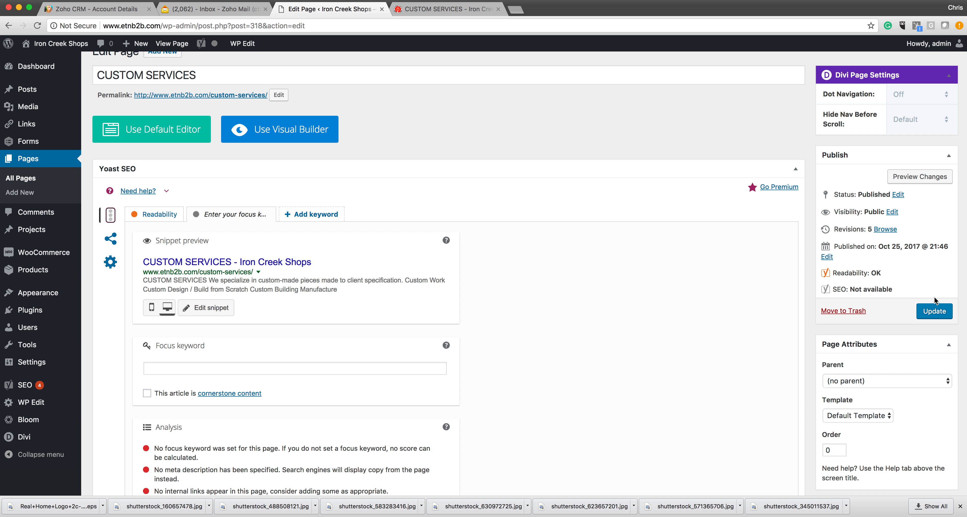
# Step: Update the Custom Services page to save its module changes
pyautogui.scroll(-15, 693, 330)
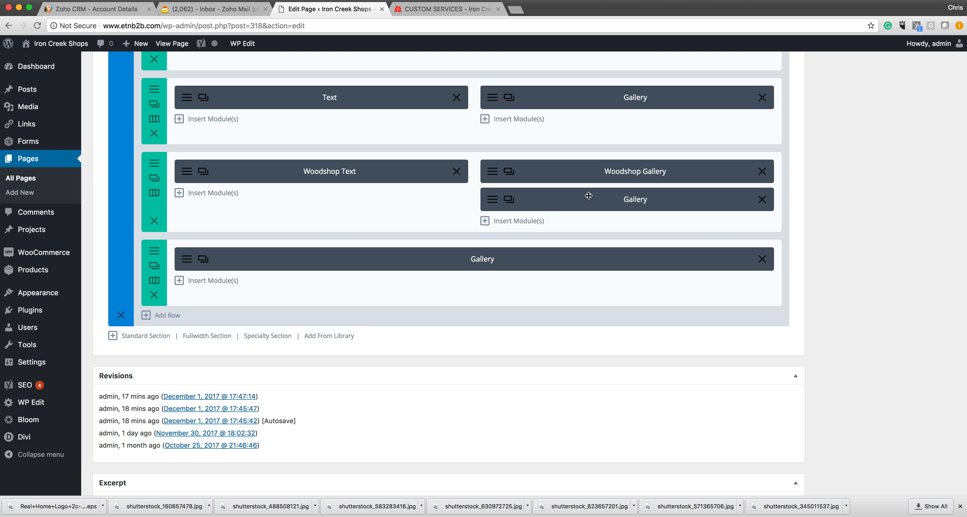
pyautogui.scroll(10, 588, 195)
pyautogui.scroll(5, 588, 198)
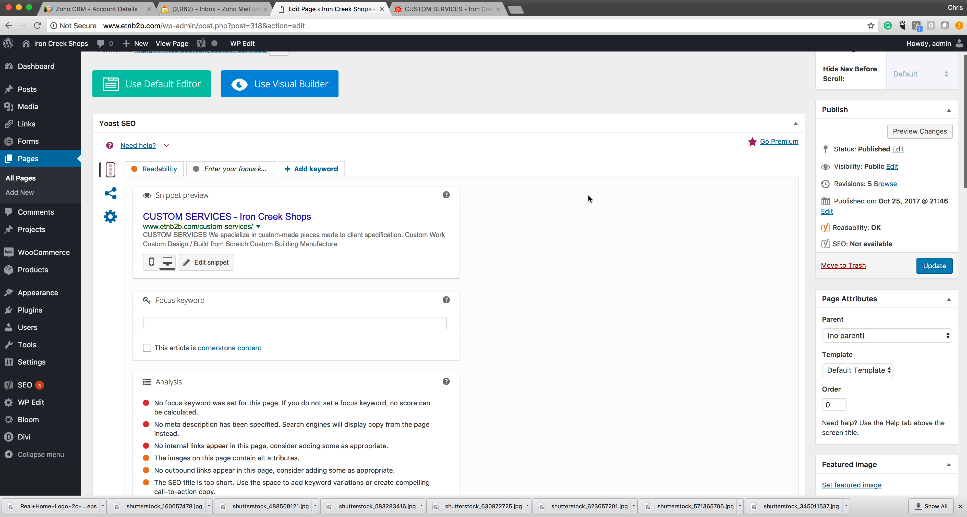
pyautogui.click(935, 266)
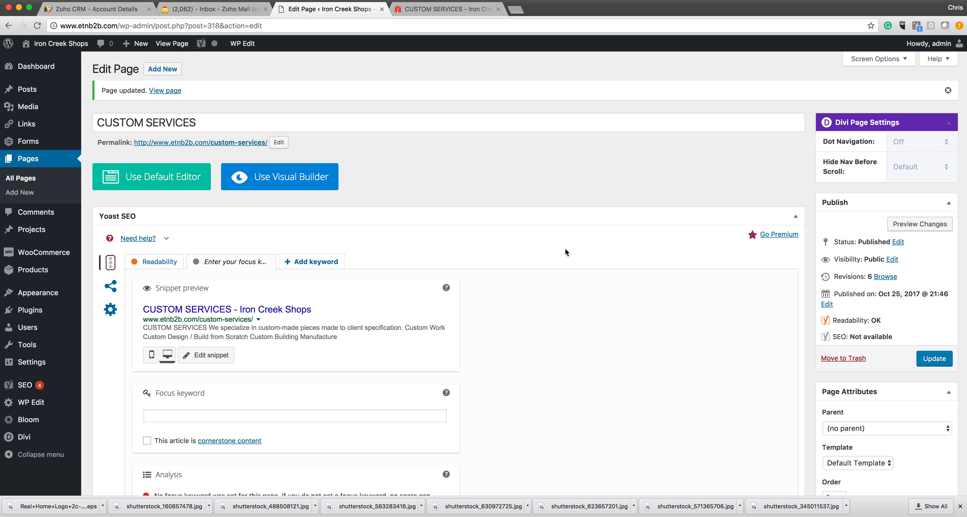
# Step: Open the updated Custom Services page in a new browser tab, examine its sections and slider gallery, and compare it with the earlier version
pyautogui.moveTo(206, 50)
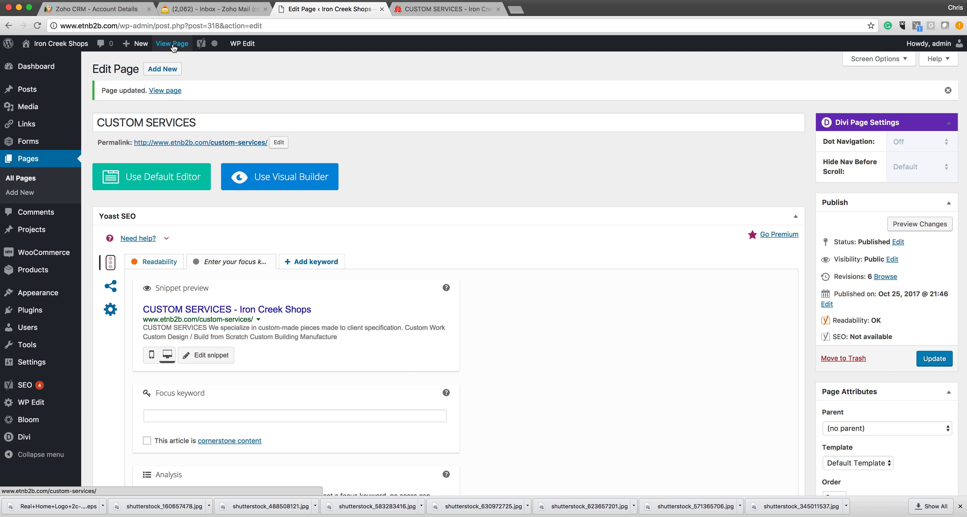
pyautogui.rightClick(173, 47)
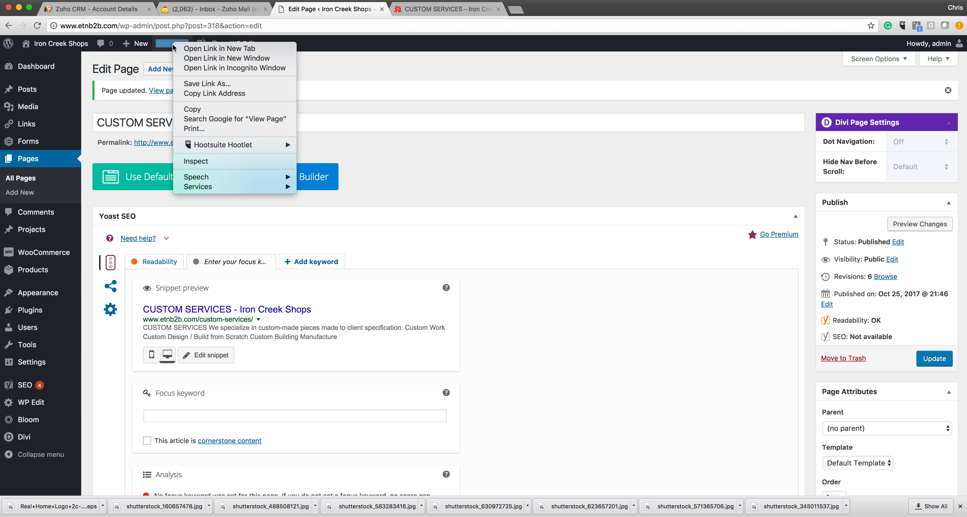
pyautogui.click(192, 50)
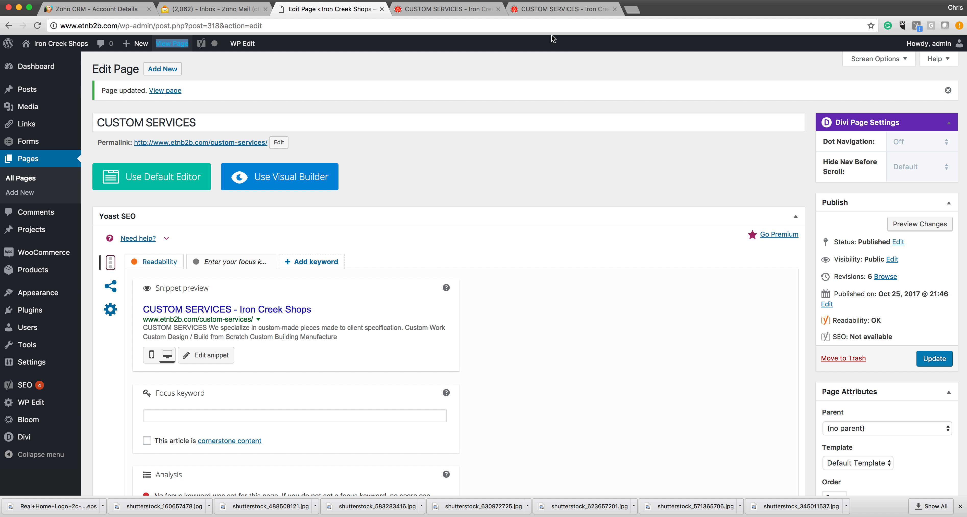
pyautogui.click(537, 8)
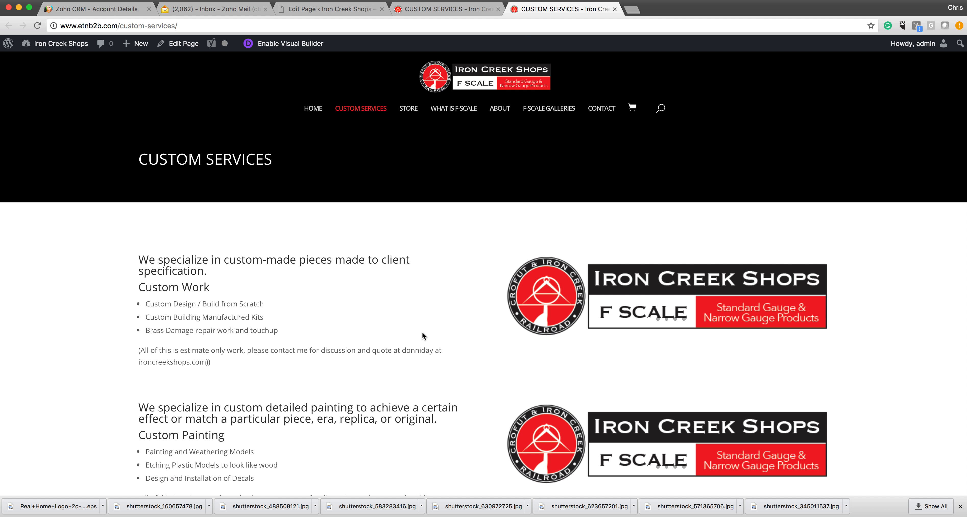
pyautogui.scroll(-10, 422, 333)
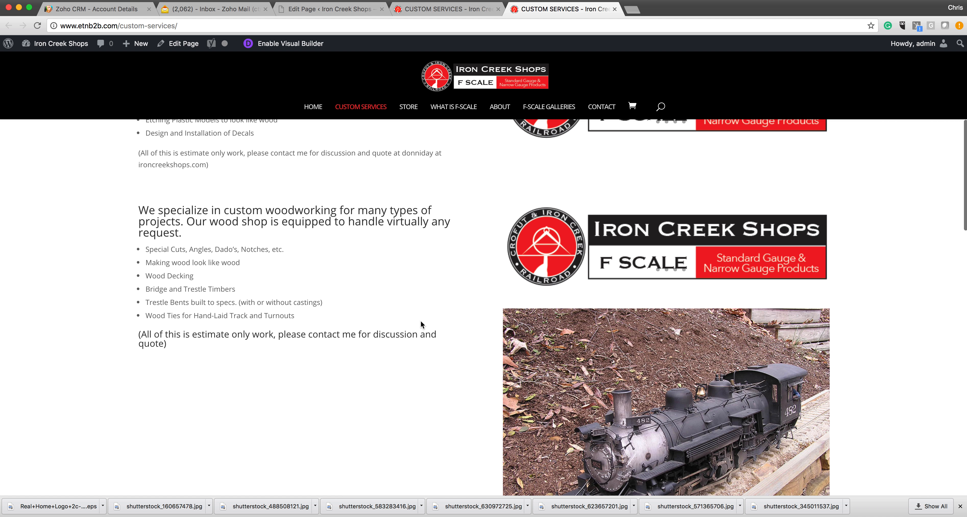
pyautogui.scroll(-5, 400, 303)
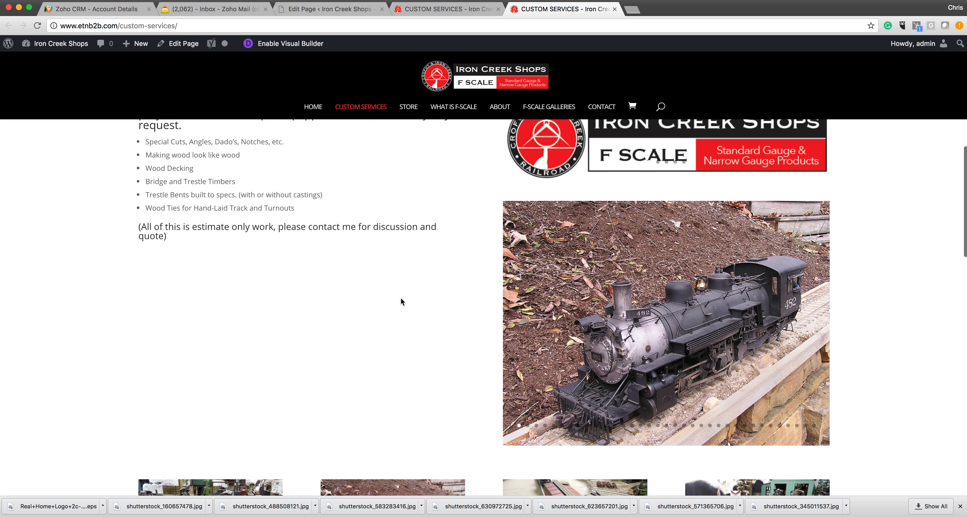
pyautogui.scroll(5, 400, 302)
pyautogui.scroll(-1, 400, 302)
pyautogui.scroll(-1, 400, 302)
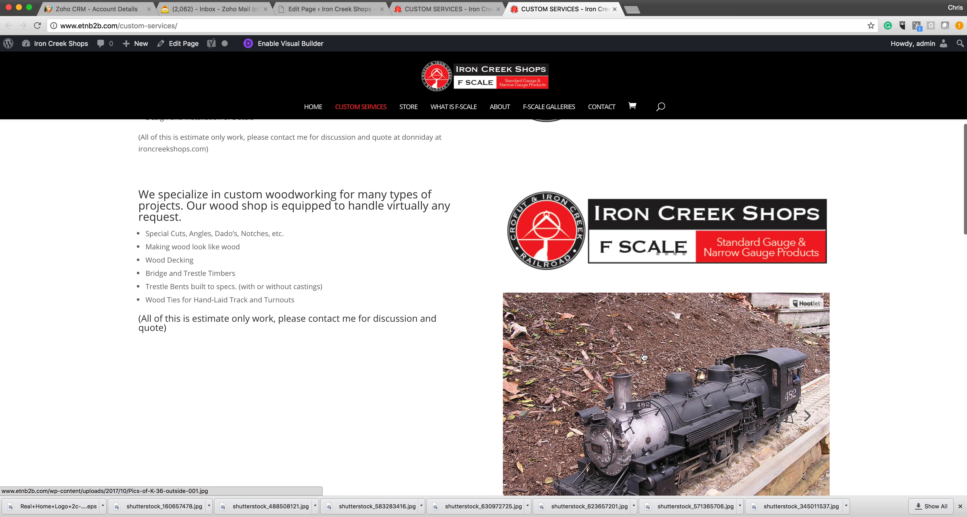
pyautogui.click(419, 8)
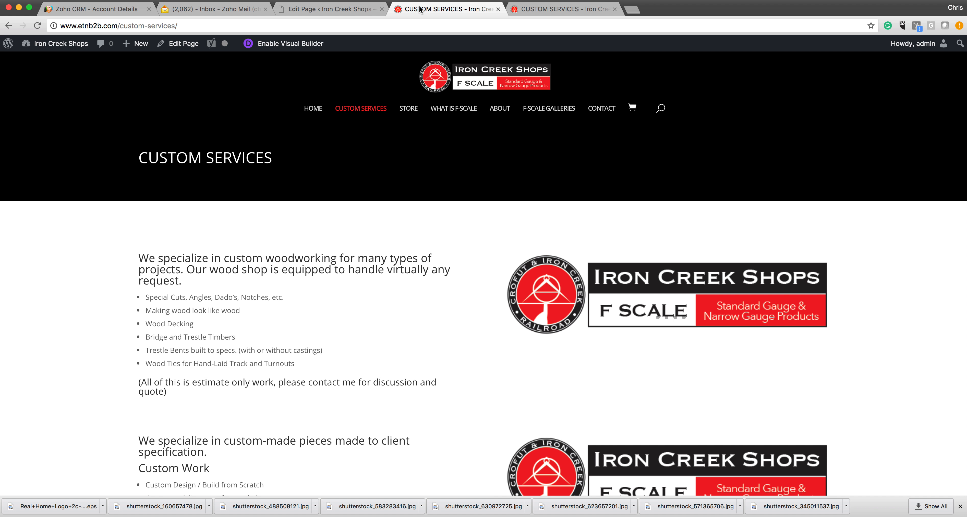
# Step: Return to the page editor and delete the Gallery module below Woodshop Gallery
pyautogui.click(338, 11)
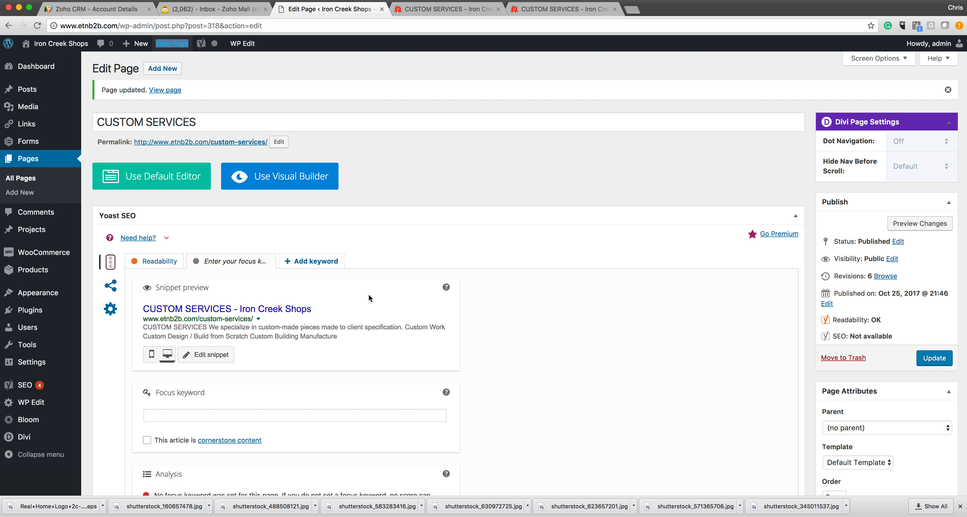
pyautogui.scroll(-15, 368, 294)
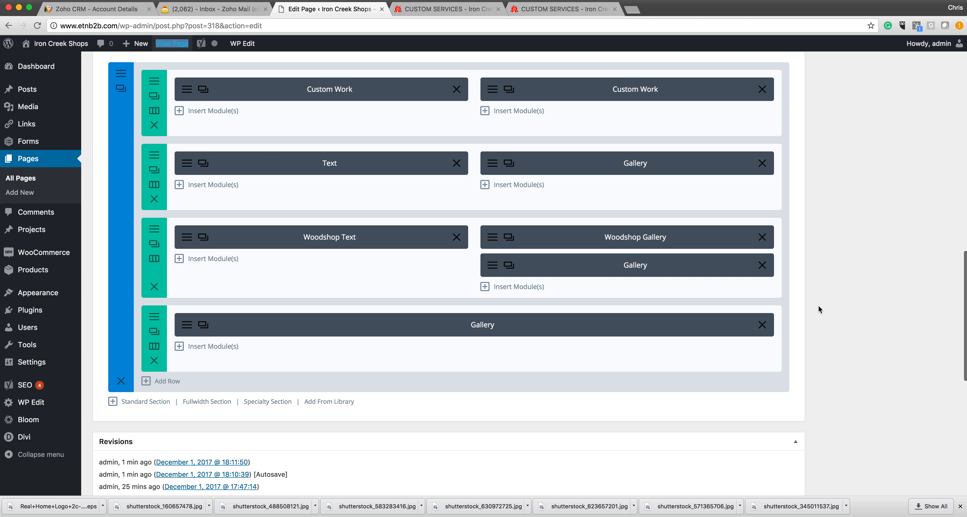
pyautogui.click(762, 265)
pyautogui.scroll(3, 764, 266)
pyautogui.scroll(15, 764, 266)
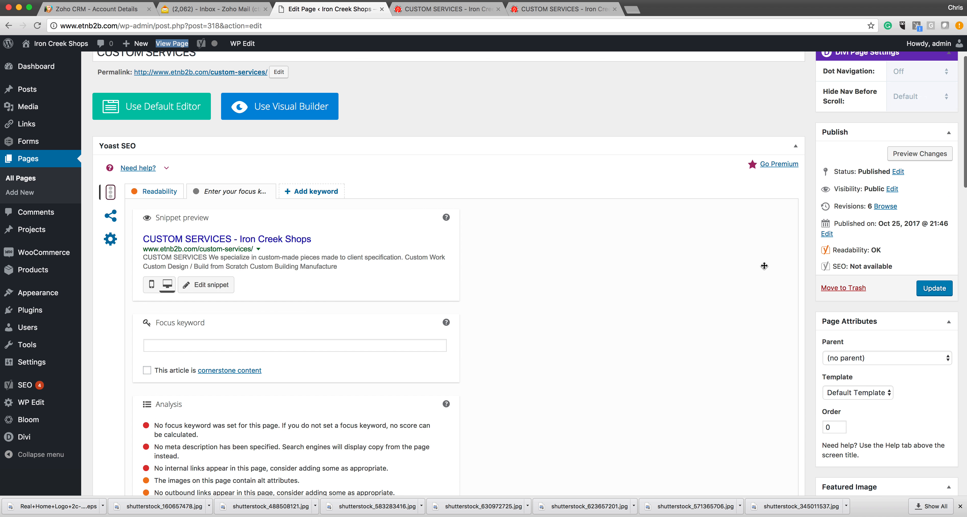
# Step: Update the Custom Services page to save the Gallery module deletion and return to the Divi Builder layout
pyautogui.click(933, 360)
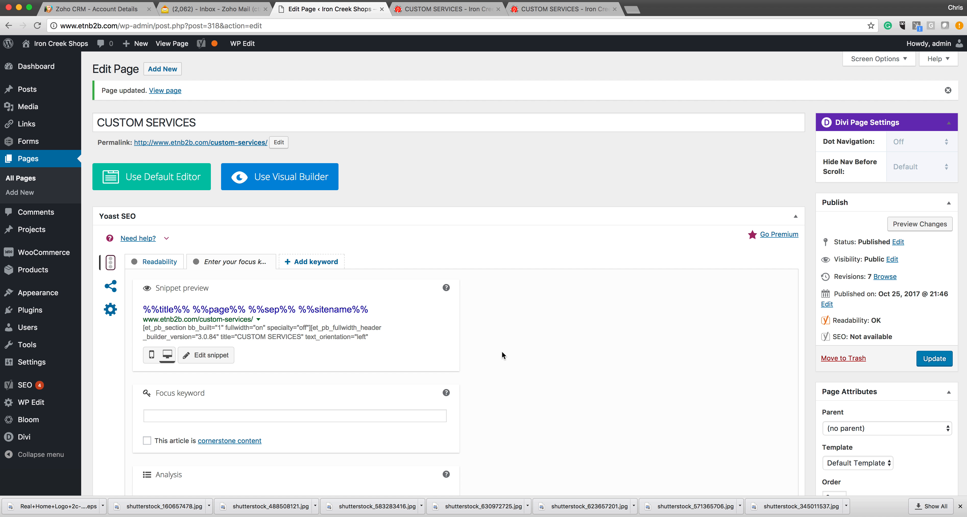
pyautogui.scroll(-15, 501, 351)
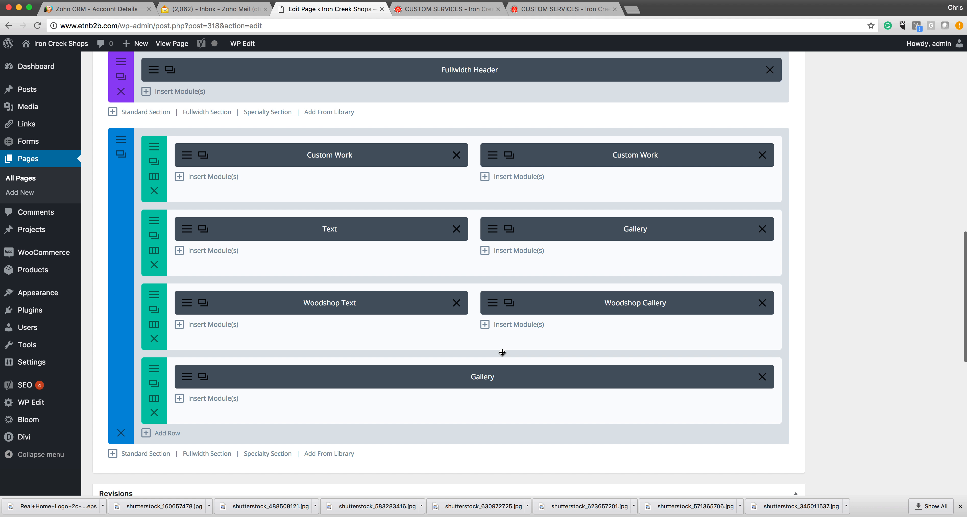
pyautogui.scroll(3, 502, 353)
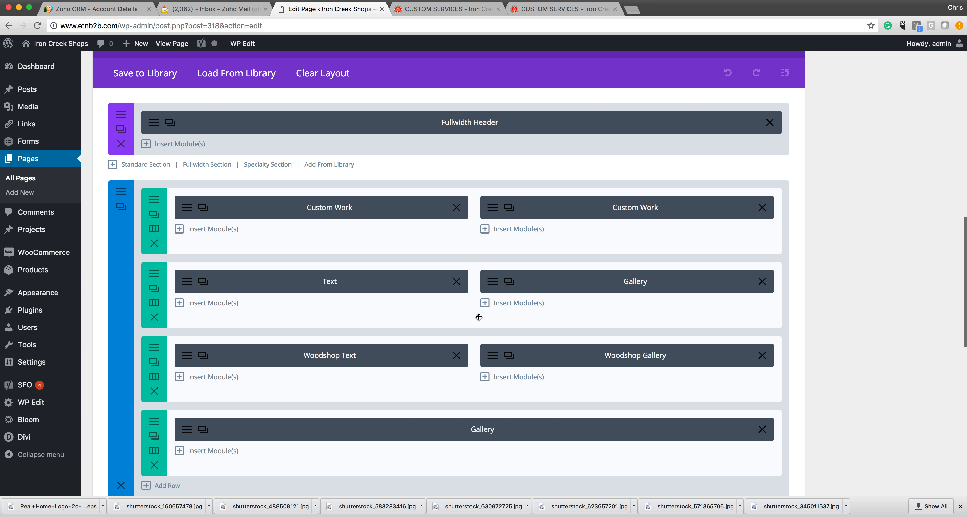
# Step: Reload the live Custom Services page and compare its sections with the earlier version of the page
pyautogui.click(536, 8)
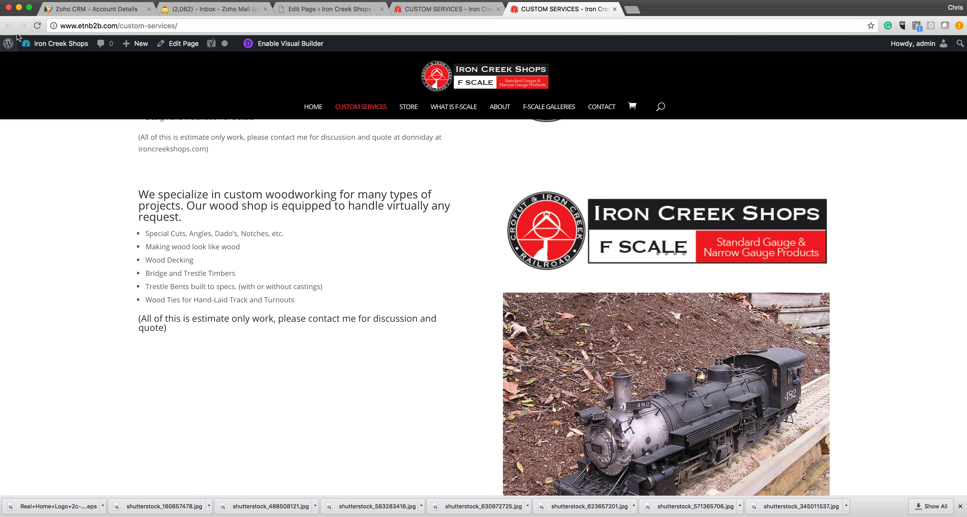
pyautogui.click(37, 25)
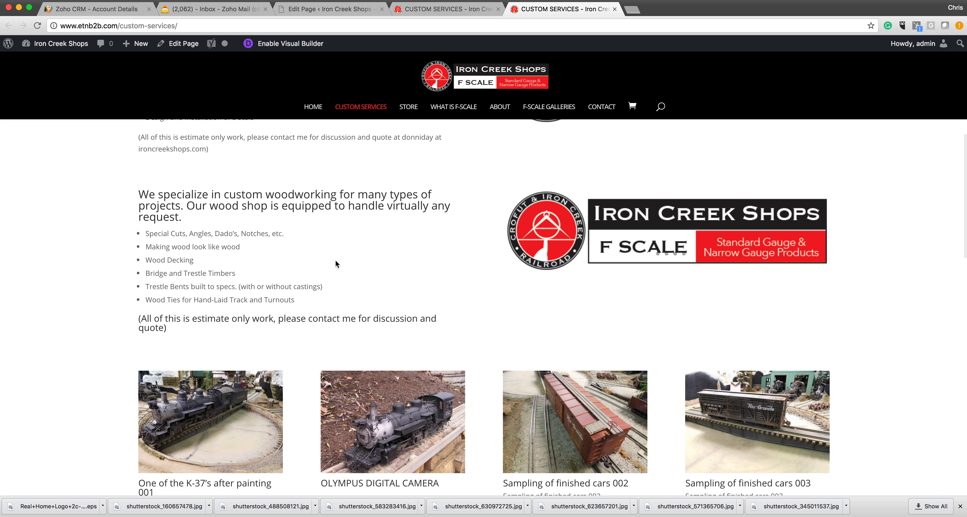
pyautogui.click(435, 9)
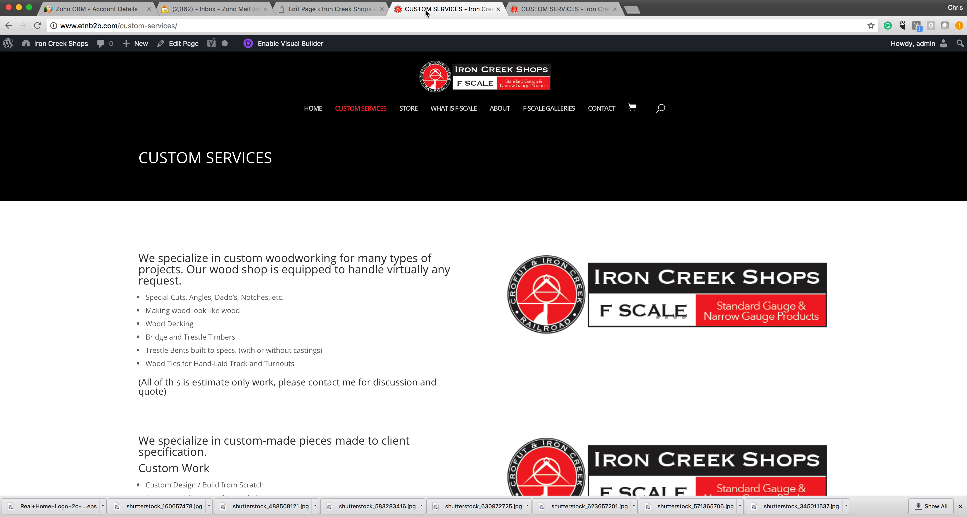
# Step: Delete the Gallery module beside Text in the page editor, and try to leave for the Pages list without updating
pyautogui.click(334, 12)
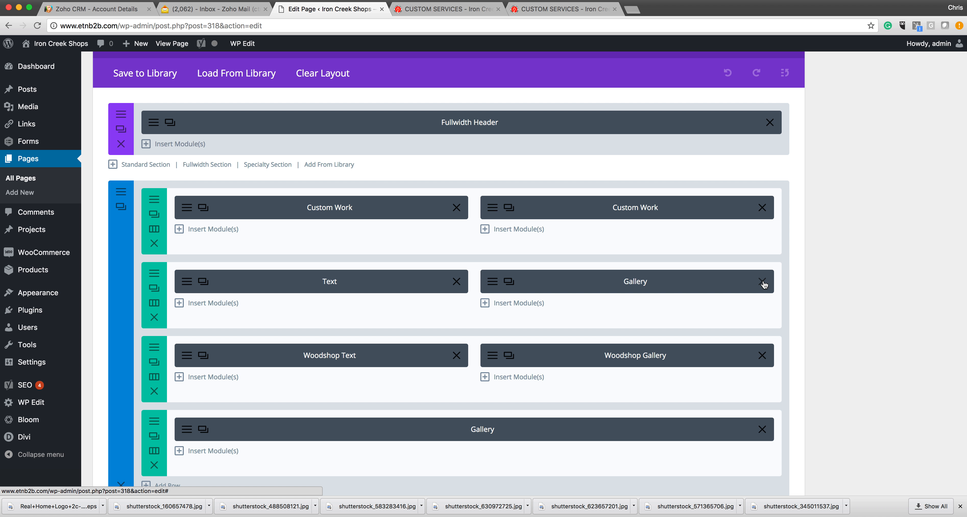
pyautogui.click(762, 282)
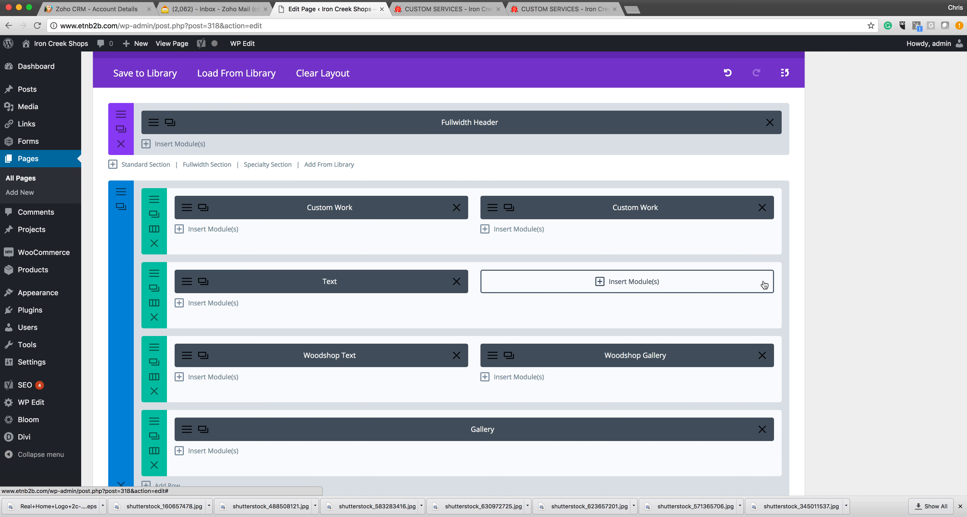
pyautogui.scroll(3, 764, 285)
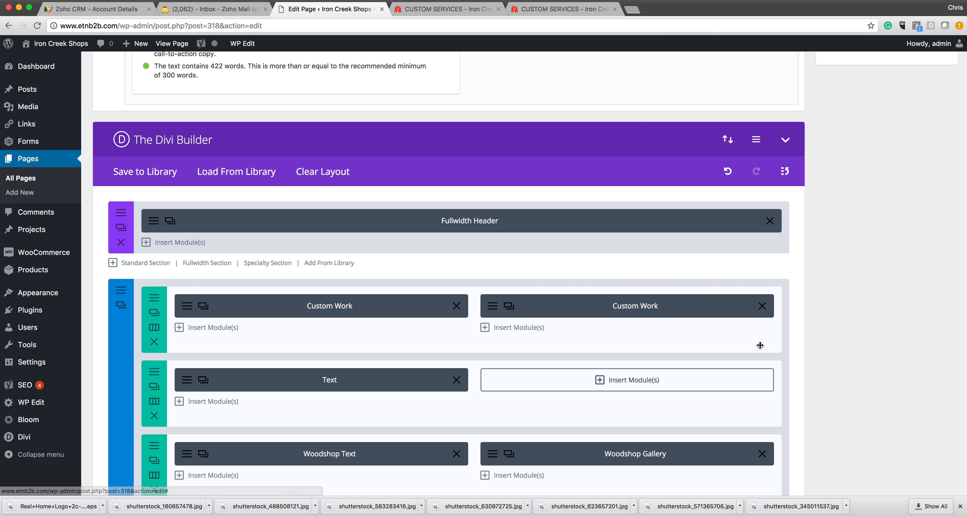
pyautogui.scroll(-2, 493, 254)
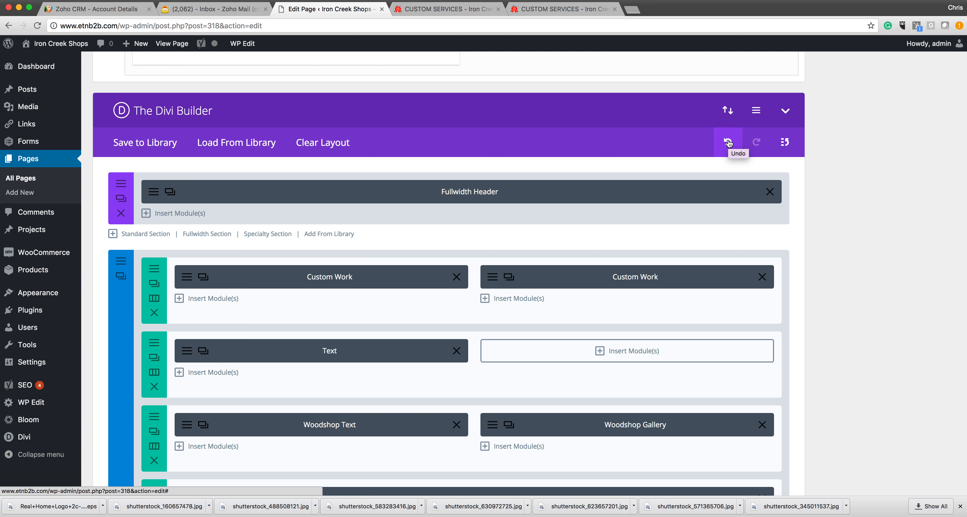
pyautogui.click(26, 160)
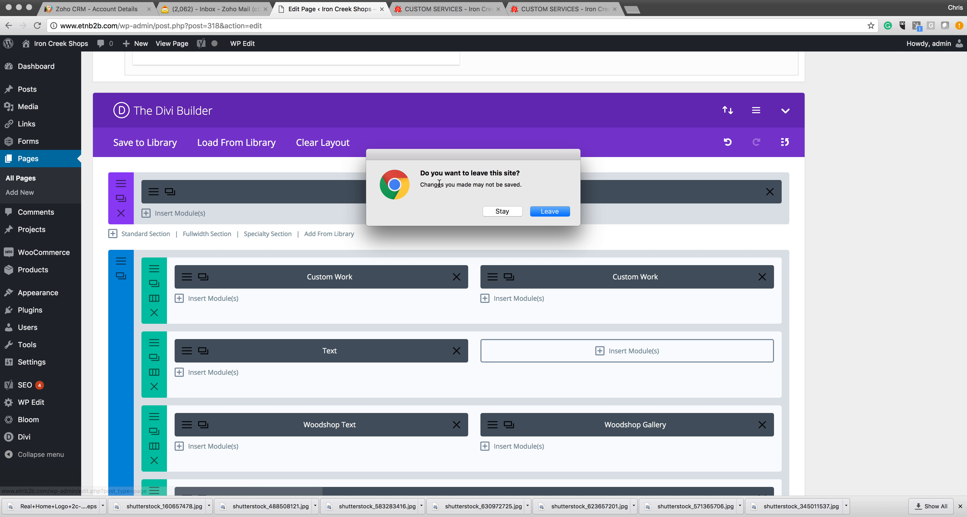
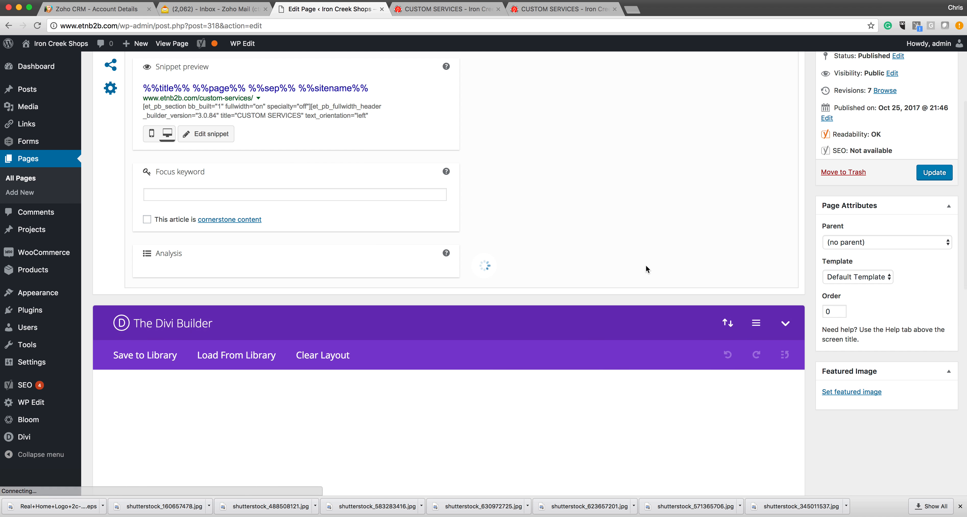
# Step: Review the upper sections of the live Custom Services page and return to the page editor
pyautogui.click(535, 10)
pyautogui.scroll(5, 600, 203)
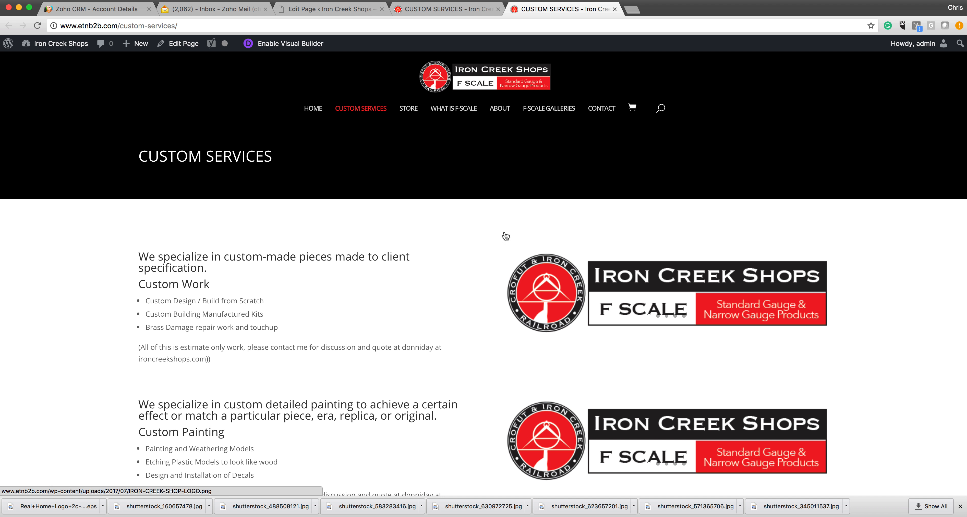
pyautogui.click(323, 6)
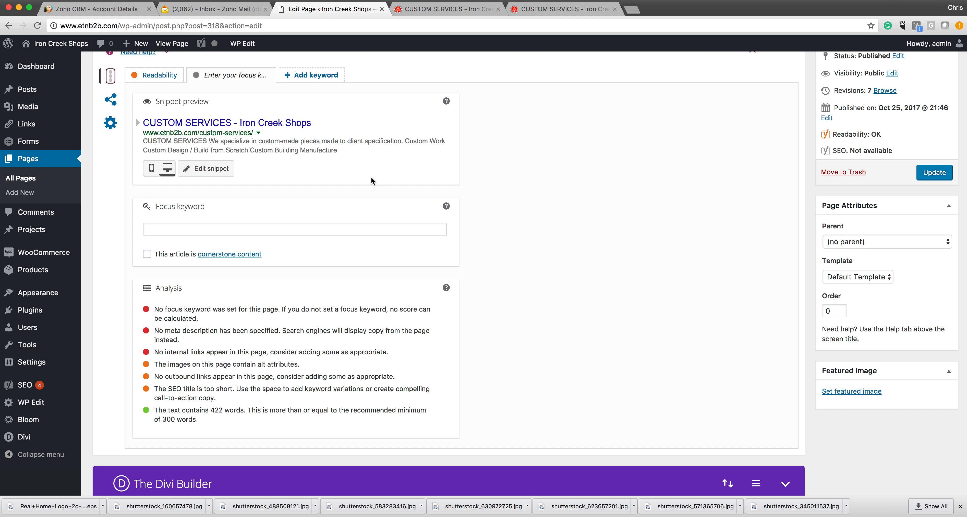
# Step: Open the Custom Work gallery module's settings and show its current images for editing
pyautogui.scroll(-12, 370, 176)
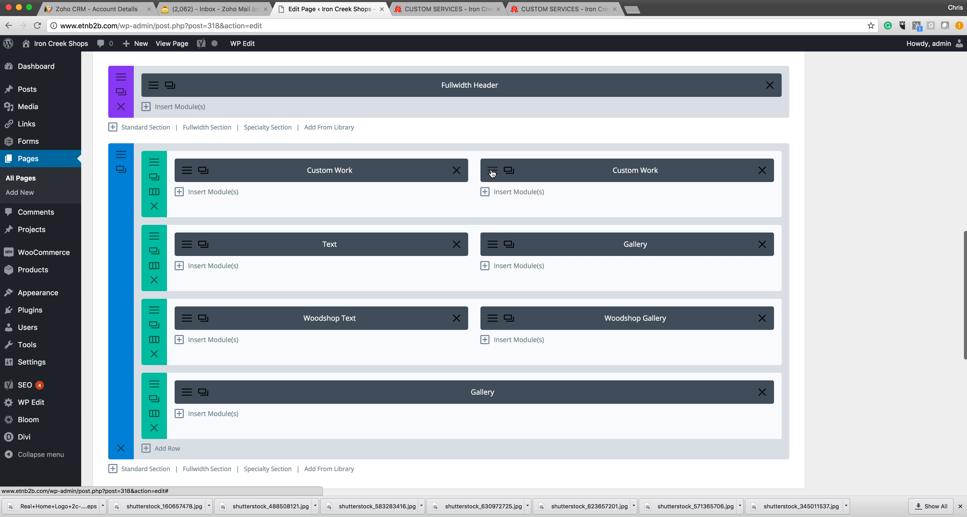
pyautogui.click(491, 172)
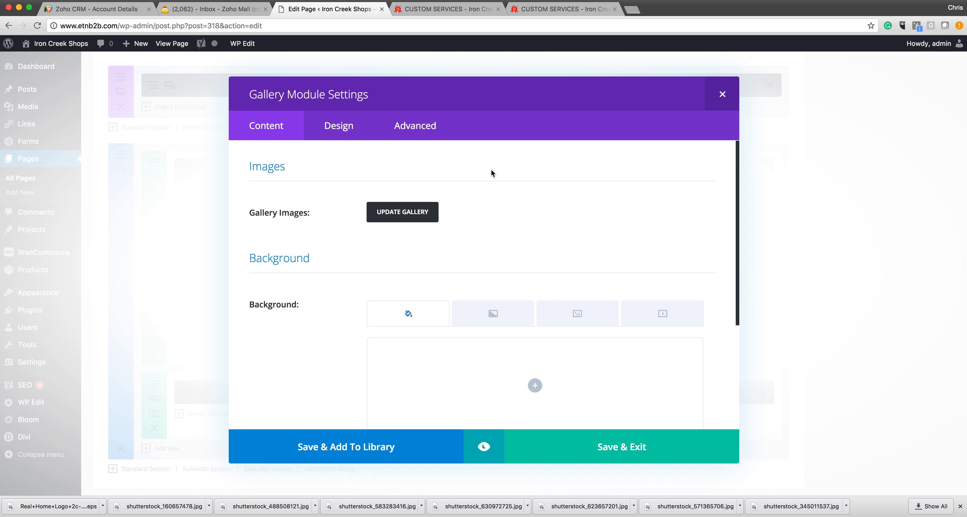
pyautogui.click(404, 213)
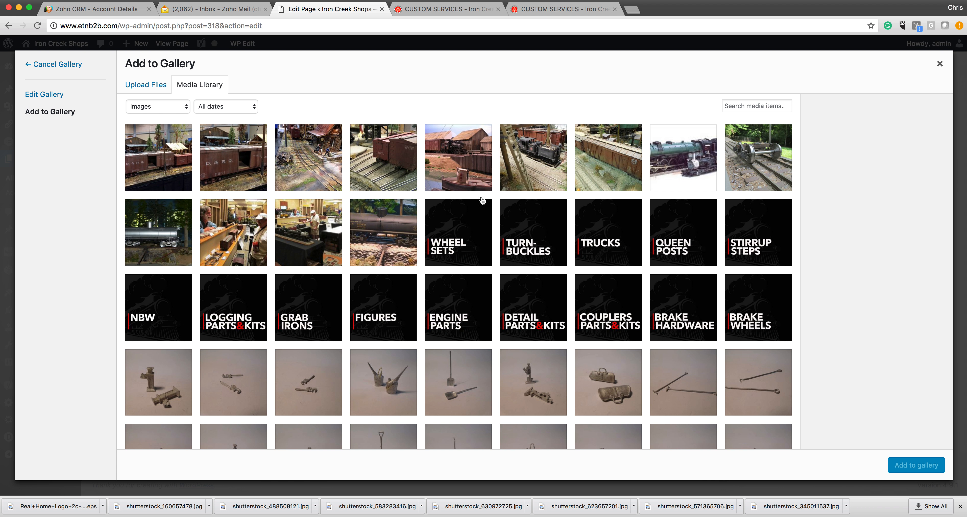
pyautogui.scroll(-5, 607, 409)
pyautogui.scroll(5, 607, 409)
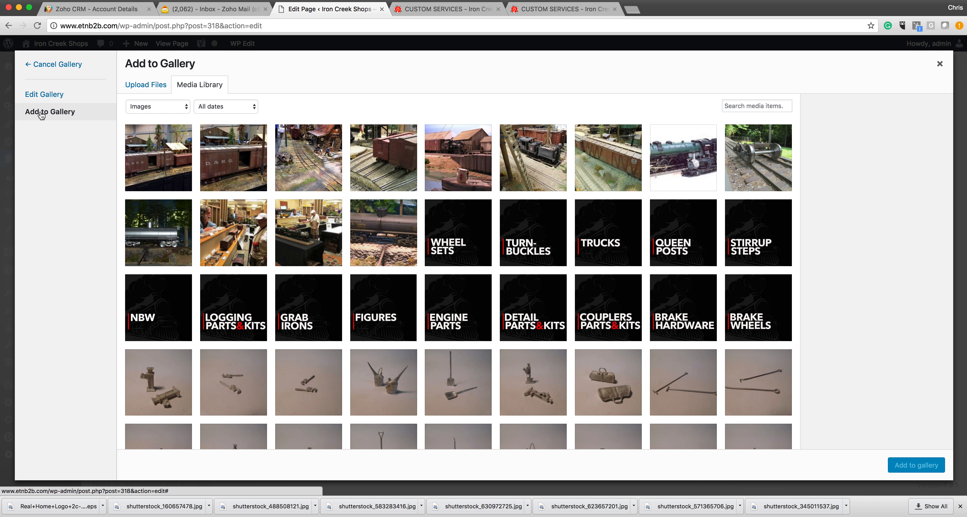
pyautogui.click(41, 97)
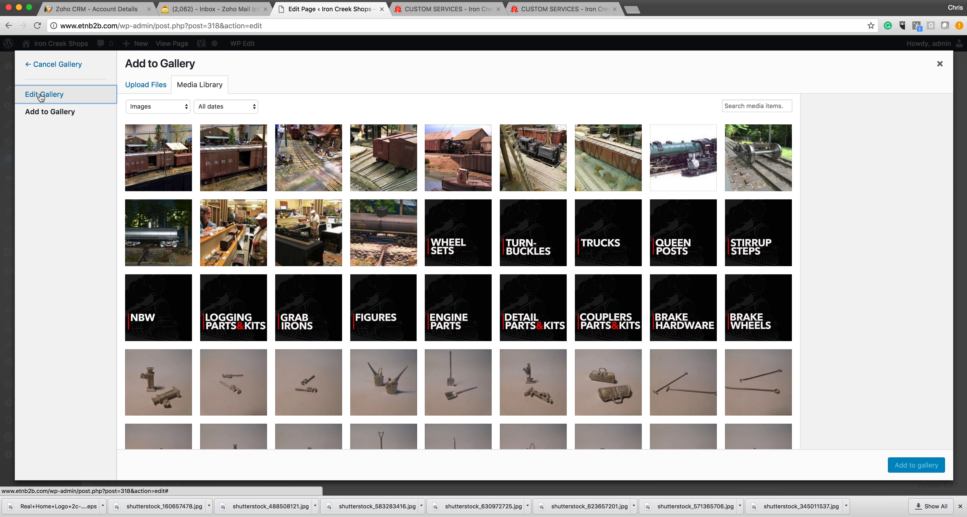
# Step: Examine the images already in the Custom Work gallery and compare them with the media library images available to add
pyautogui.scroll(-5, 371, 257)
pyautogui.scroll(5, 371, 257)
pyautogui.scroll(-1, 371, 257)
pyautogui.scroll(1, 371, 257)
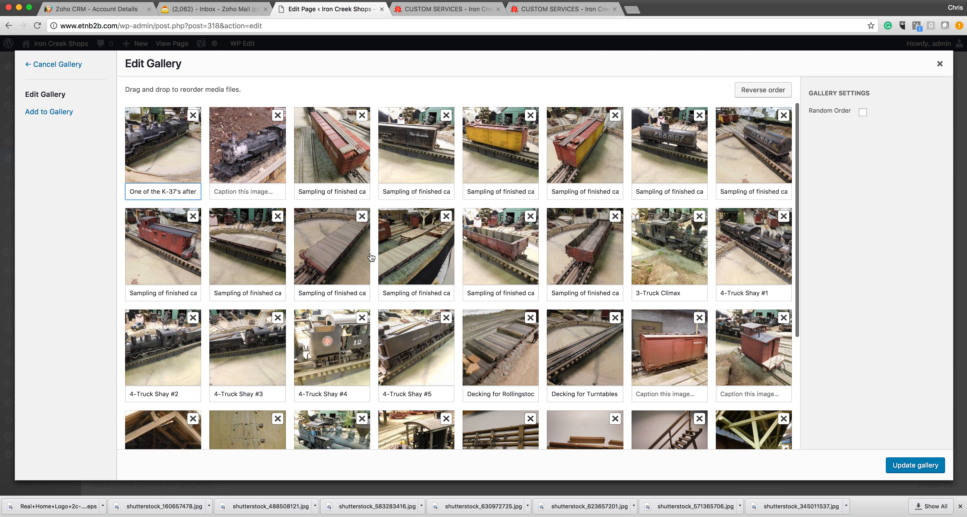
pyautogui.click(36, 114)
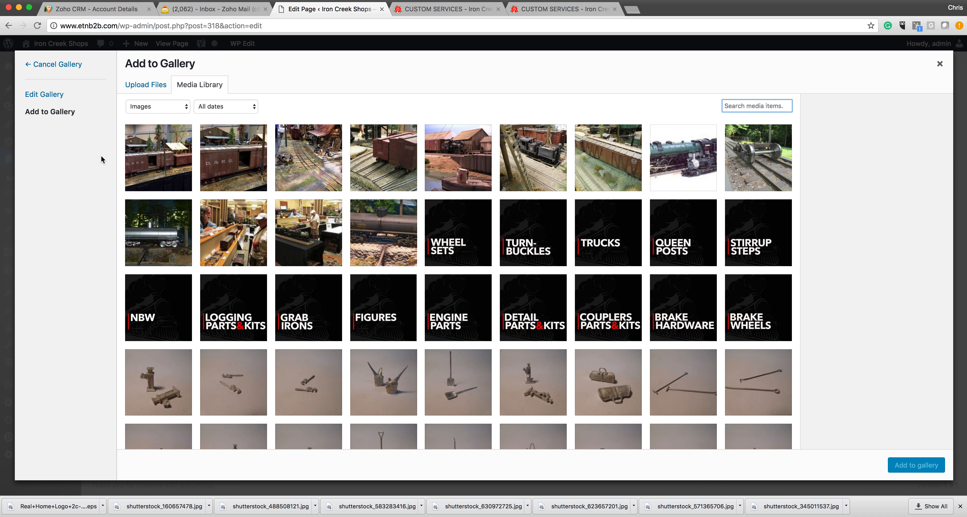
pyautogui.click(30, 95)
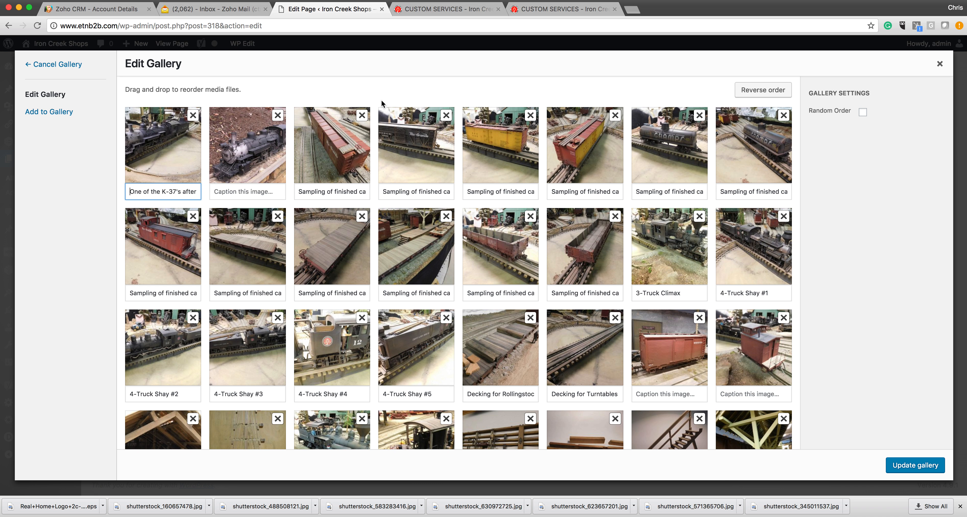
pyautogui.click(40, 116)
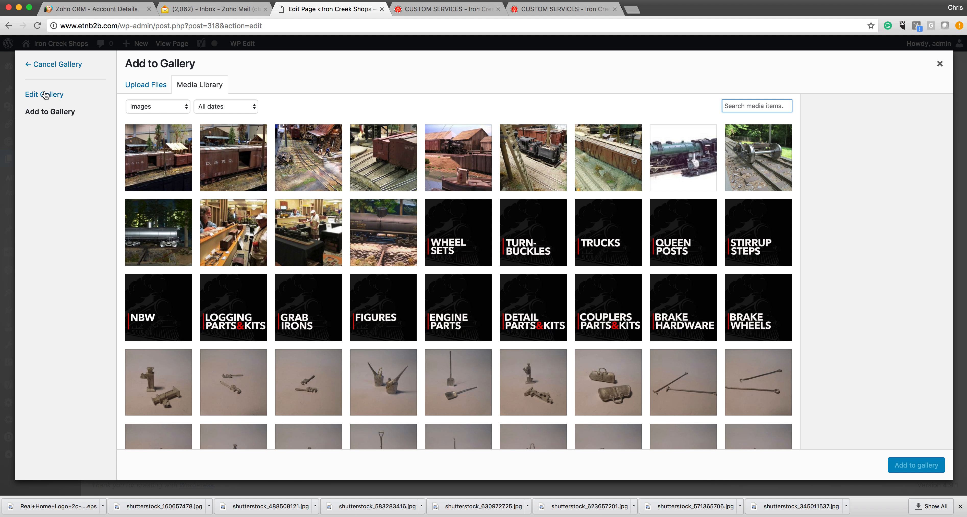
pyautogui.click(31, 98)
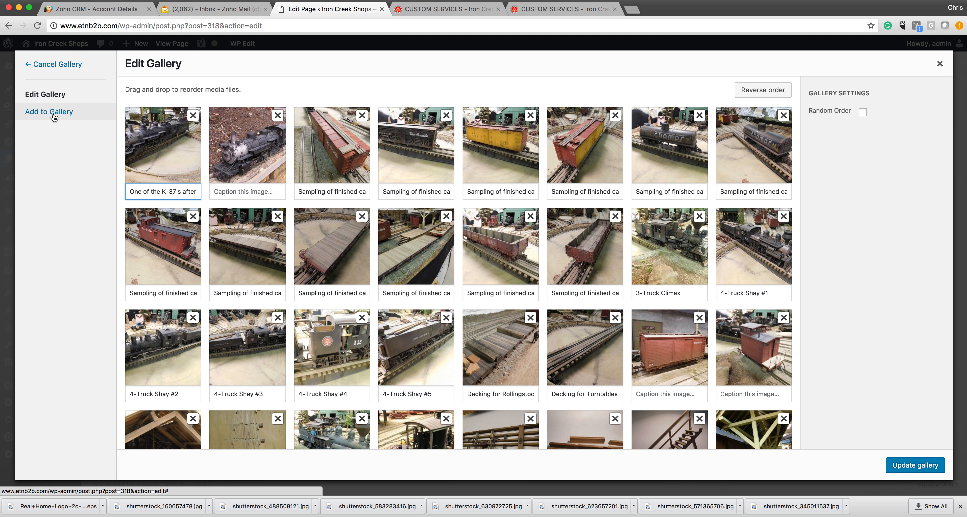
pyautogui.scroll(-5, 697, 355)
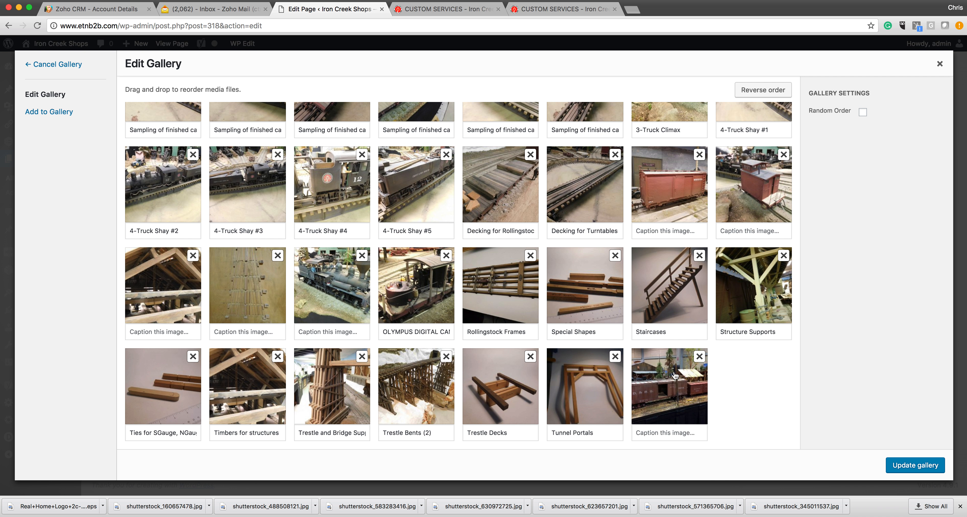
pyautogui.scroll(3, 599, 324)
pyautogui.scroll(-3, 599, 324)
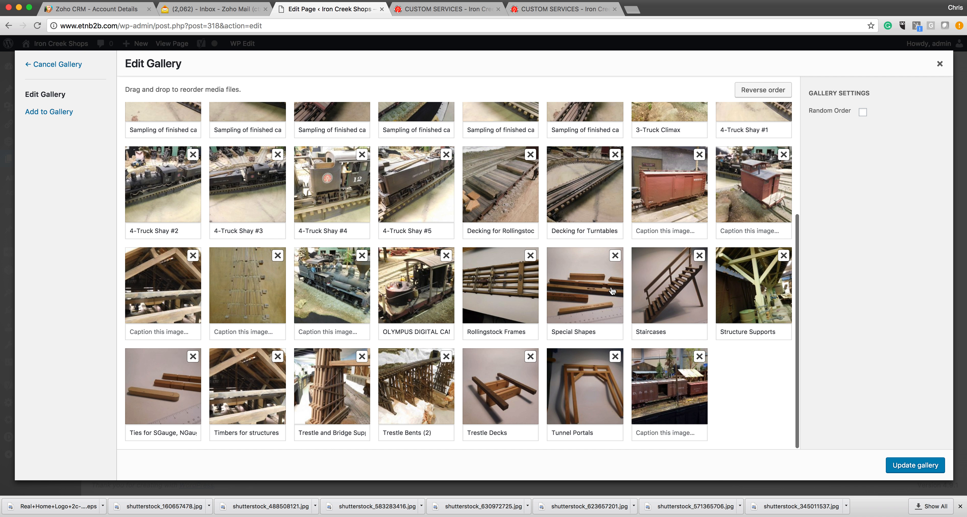
# Step: Remove the last image and the first three images from the Custom Work gallery
pyautogui.click(700, 357)
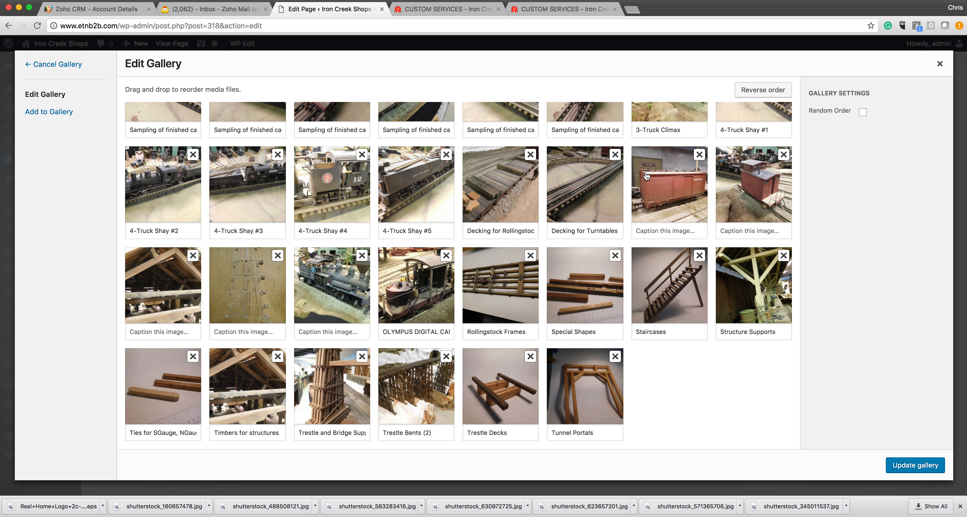
pyautogui.scroll(5, 646, 177)
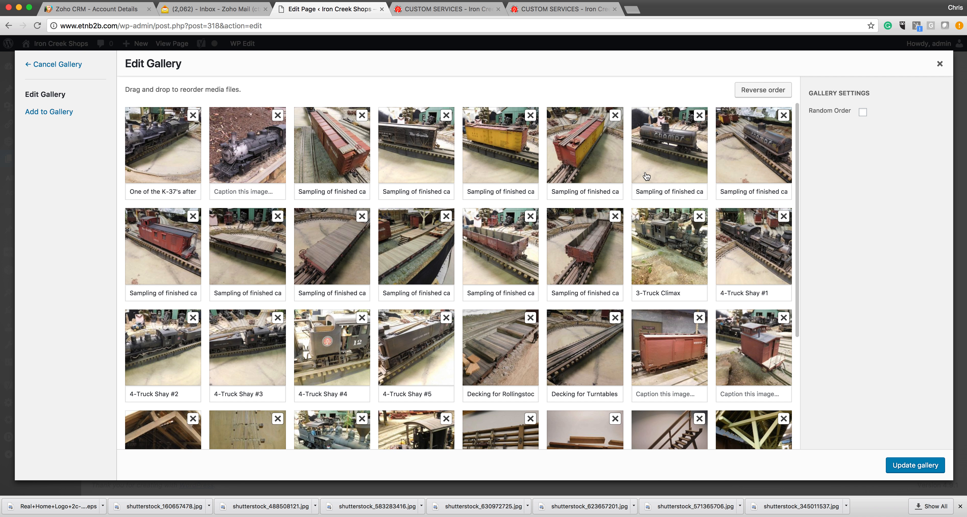
pyautogui.click(193, 116)
pyautogui.click(193, 116)
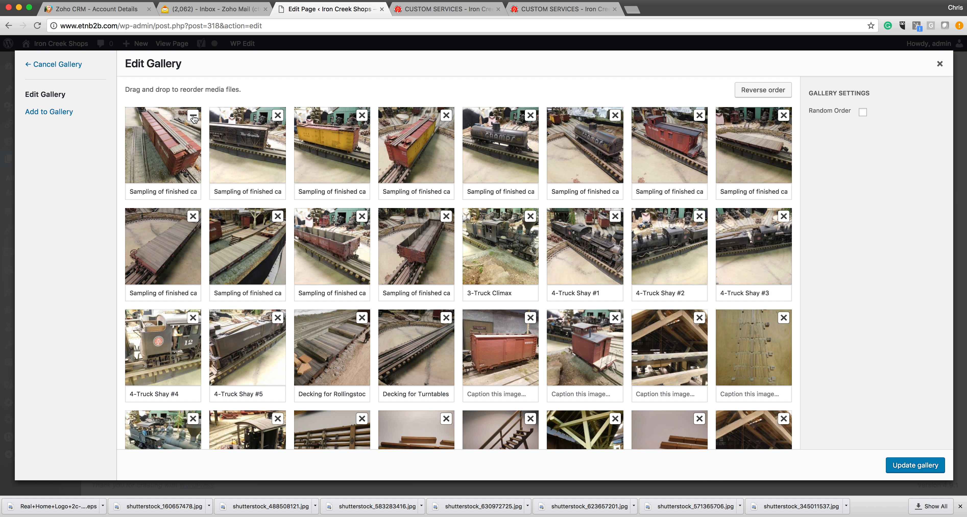
pyautogui.click(193, 116)
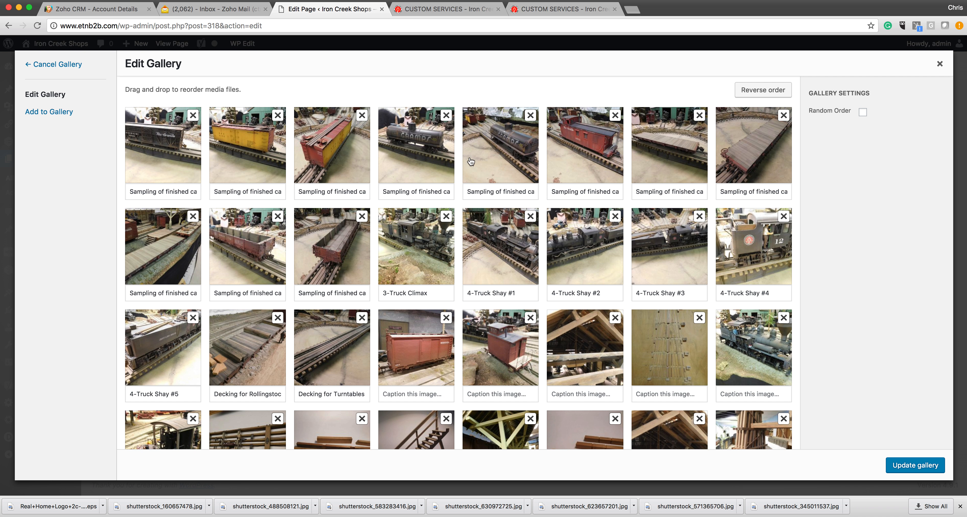
# Step: Move the 4-Truck Shay #1 image to the first position, update the gallery, and save the Gallery module settings
pyautogui.scroll(-3, 422, 388)
pyautogui.scroll(-3, 422, 386)
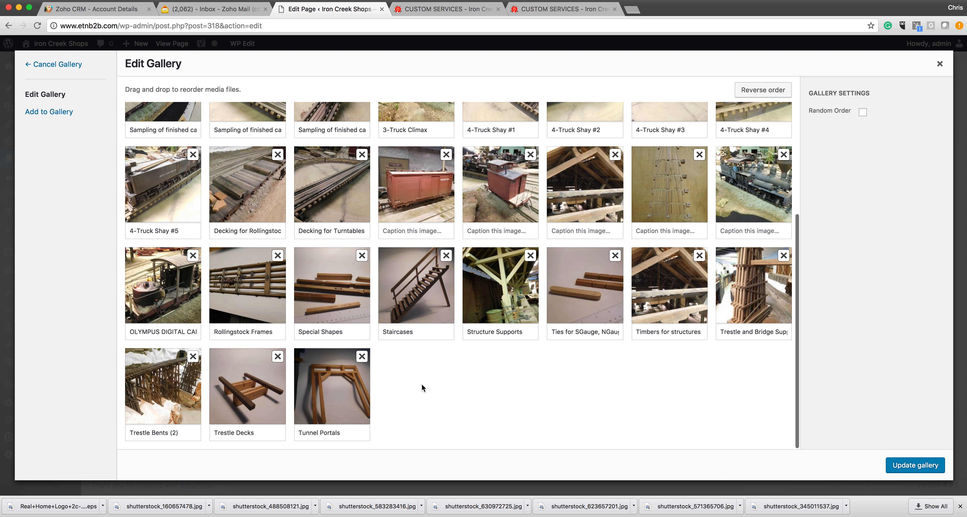
pyautogui.scroll(5, 421, 383)
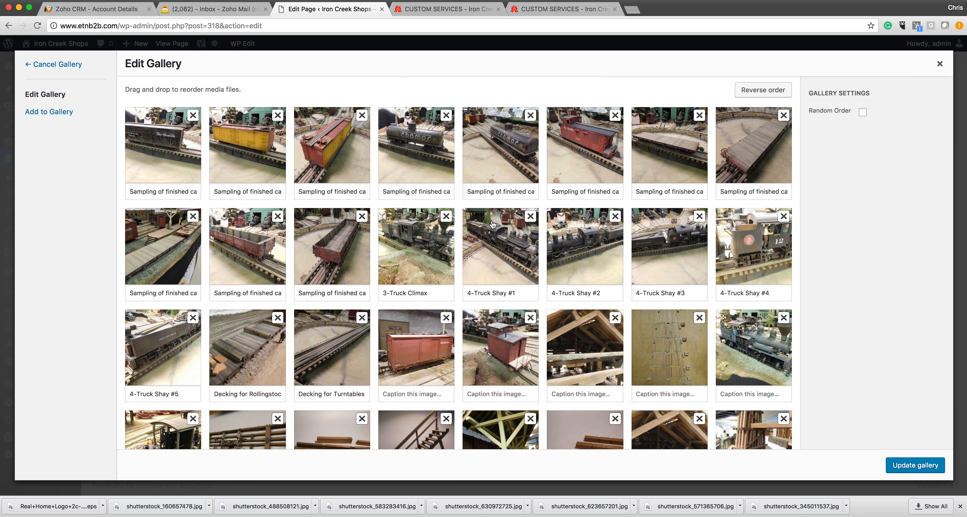
pyautogui.moveTo(493, 225); pyautogui.dragTo(154, 154)
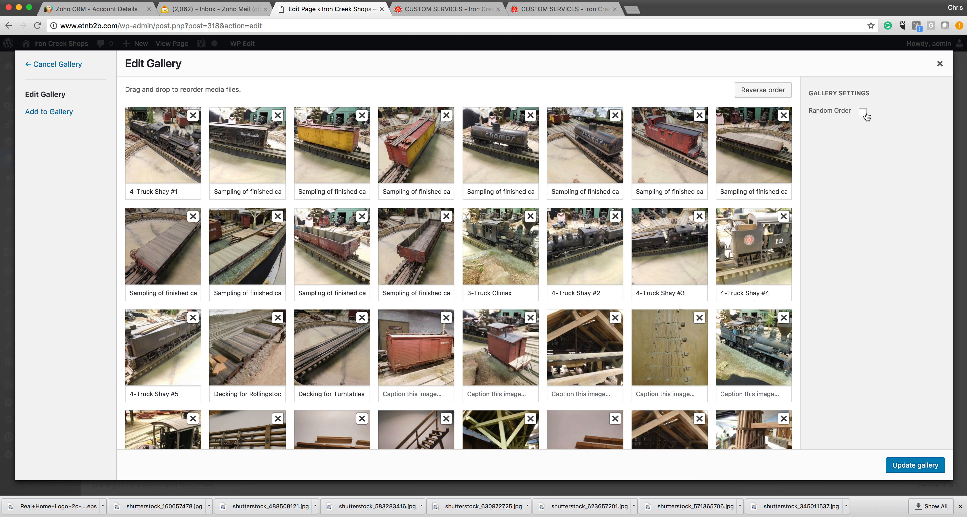
pyautogui.click(908, 468)
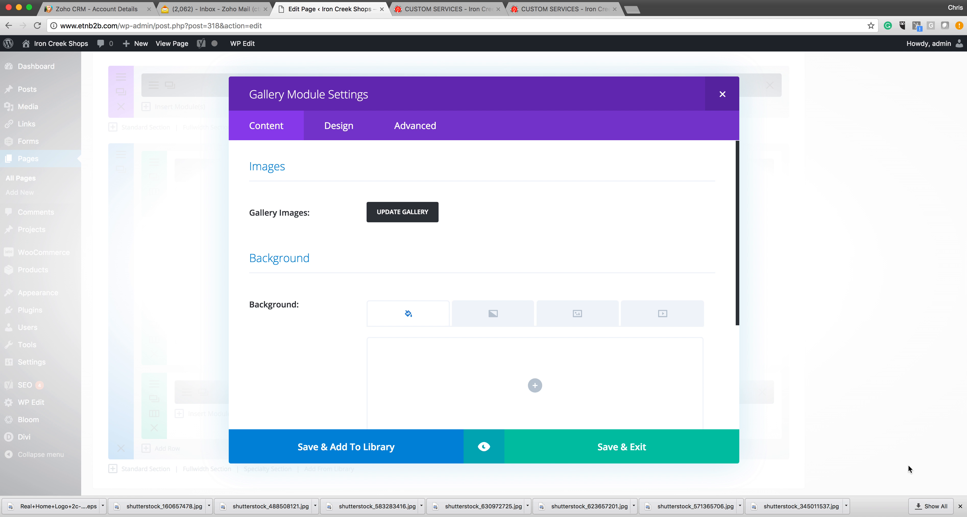
pyautogui.click(608, 448)
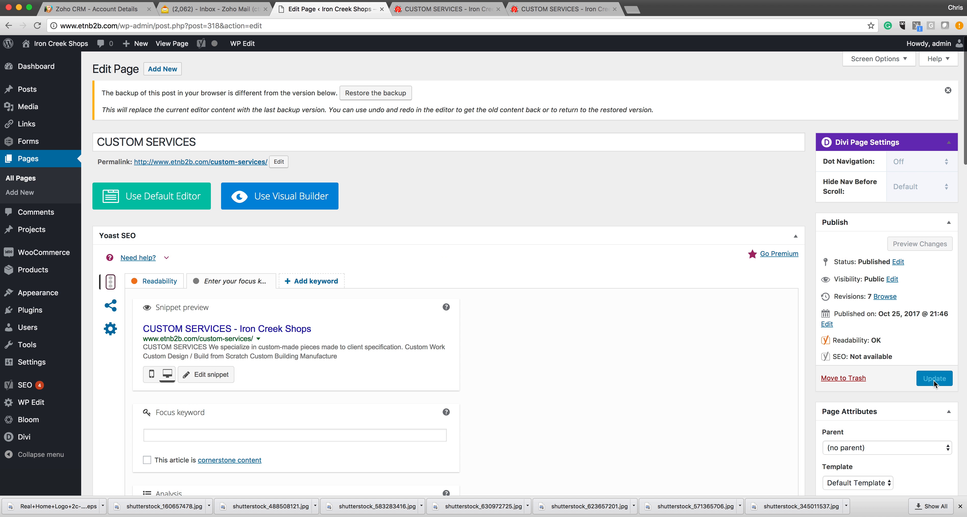
# Step: Update the Custom Services page and review the bottom image gallery on the live page
pyautogui.click(936, 380)
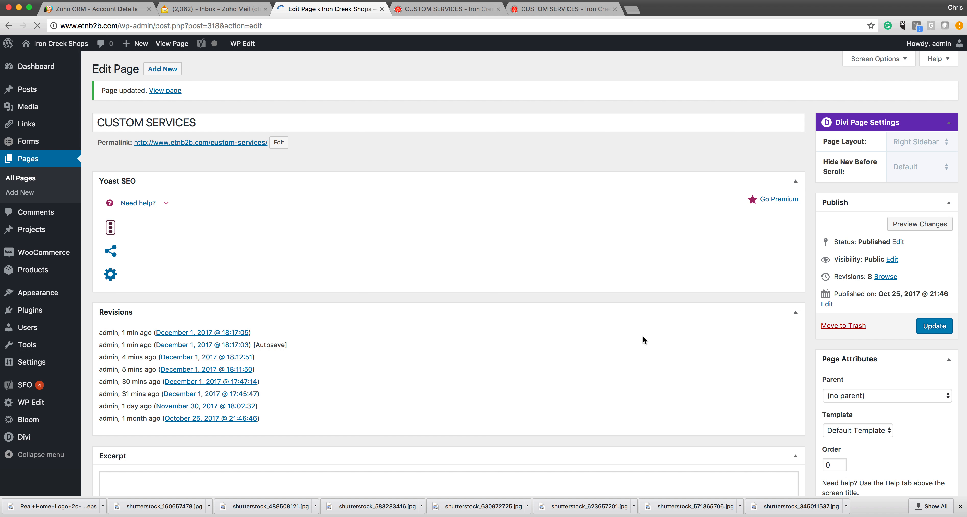
pyautogui.click(555, 9)
pyautogui.scroll(-10, 476, 300)
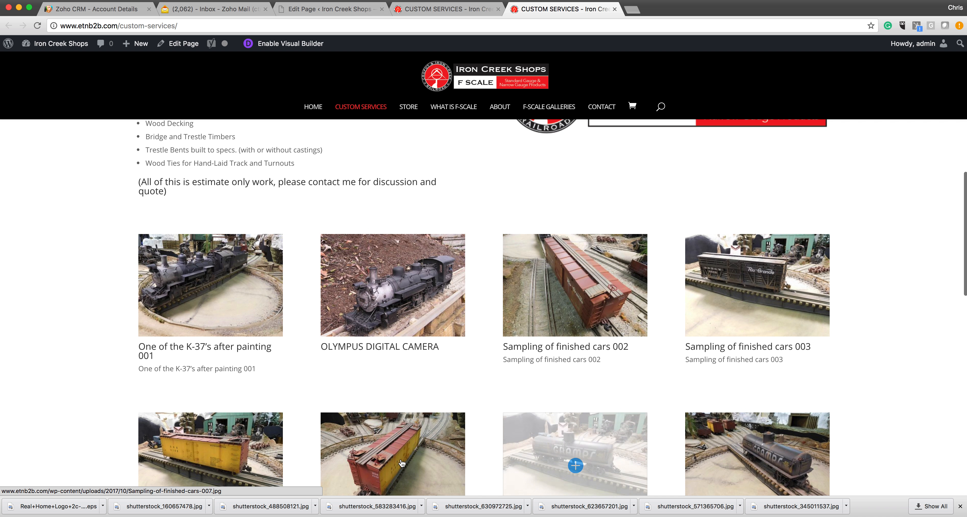
pyautogui.scroll(-6, 253, 448)
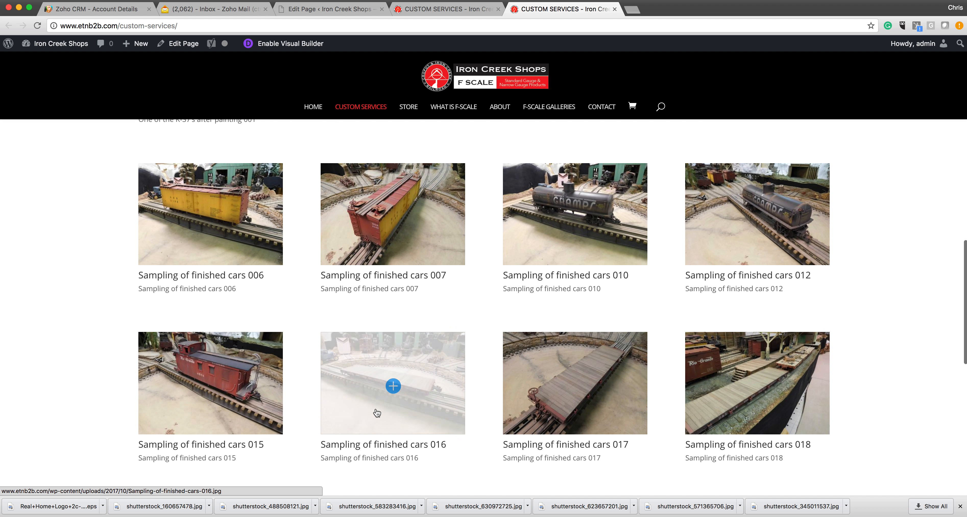
pyautogui.scroll(-7, 755, 404)
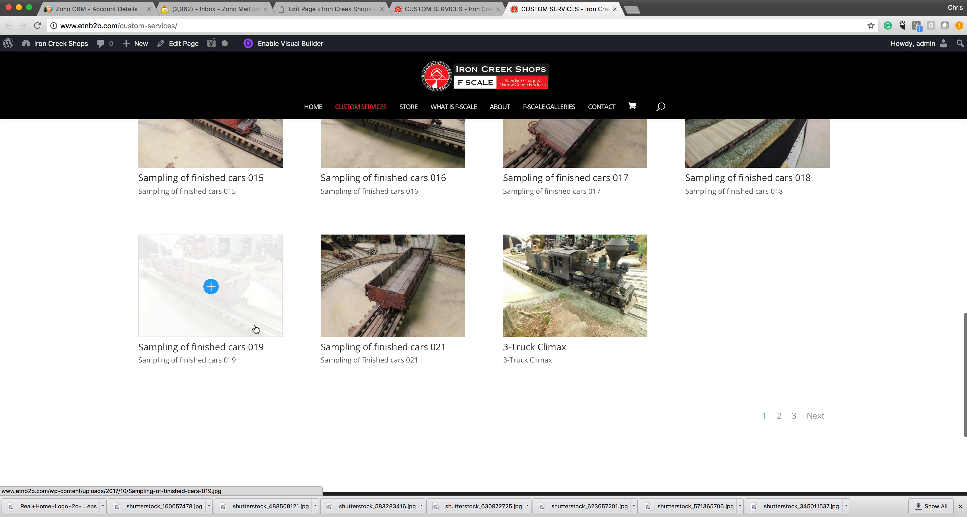
pyautogui.scroll(20, 255, 329)
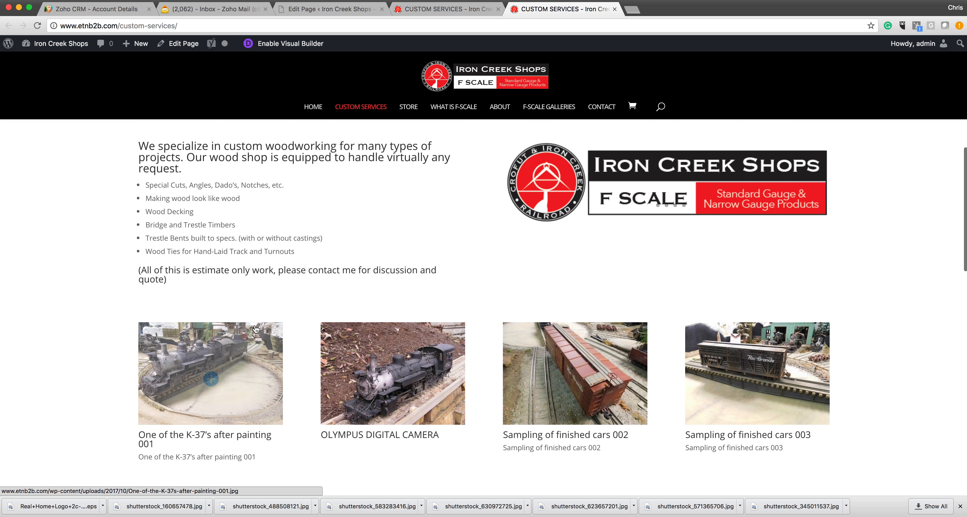
# Step: In the bottom Gallery module's settings, set the Images Number to 9
pyautogui.click(313, 8)
pyautogui.scroll(-10, 465, 316)
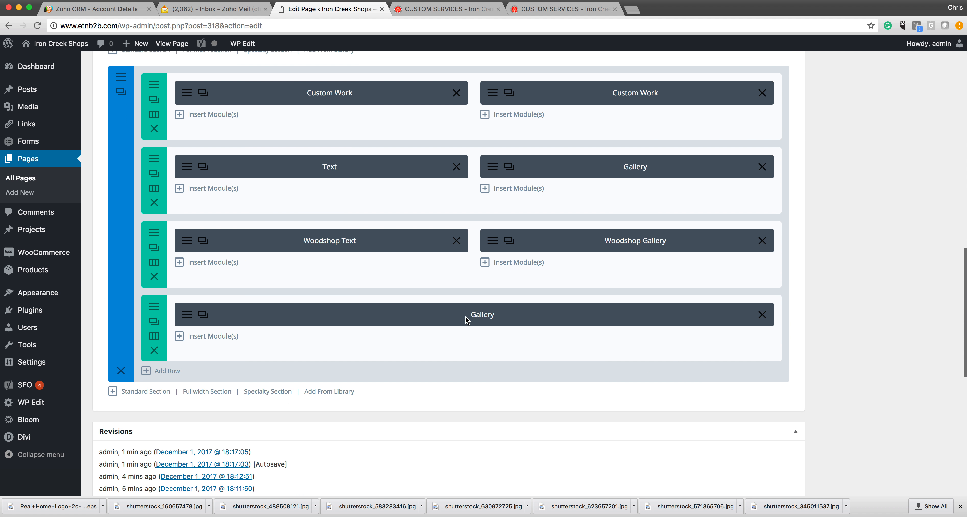
pyautogui.click(186, 311)
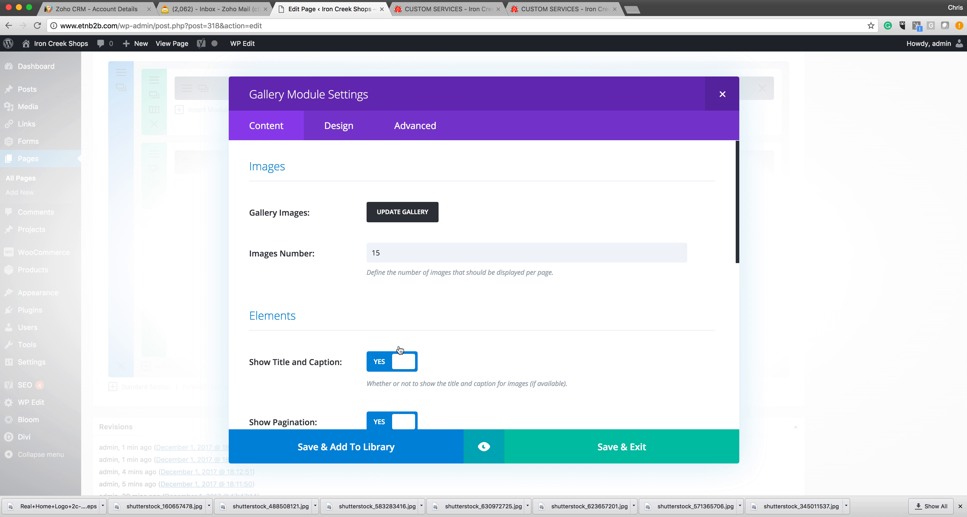
pyautogui.moveTo(384, 253); pyautogui.dragTo(364, 252)
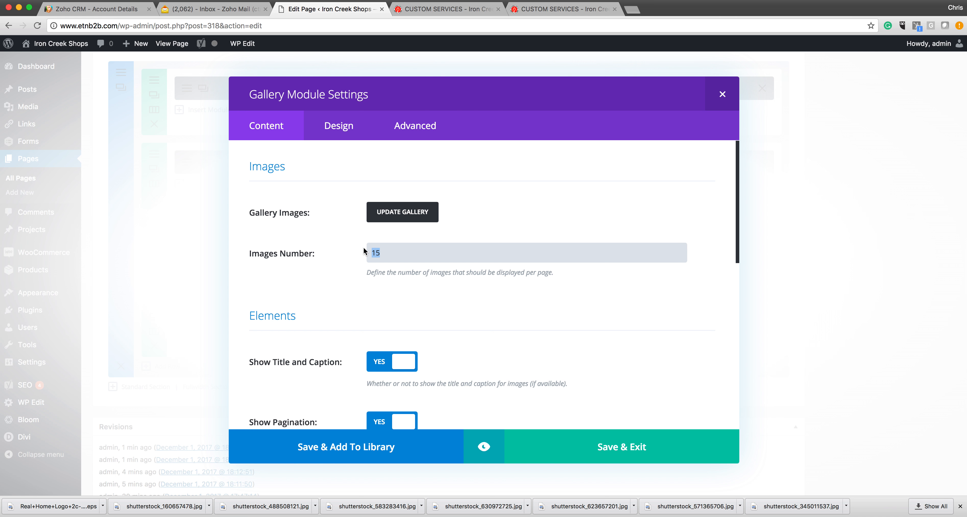
pyautogui.write('10')
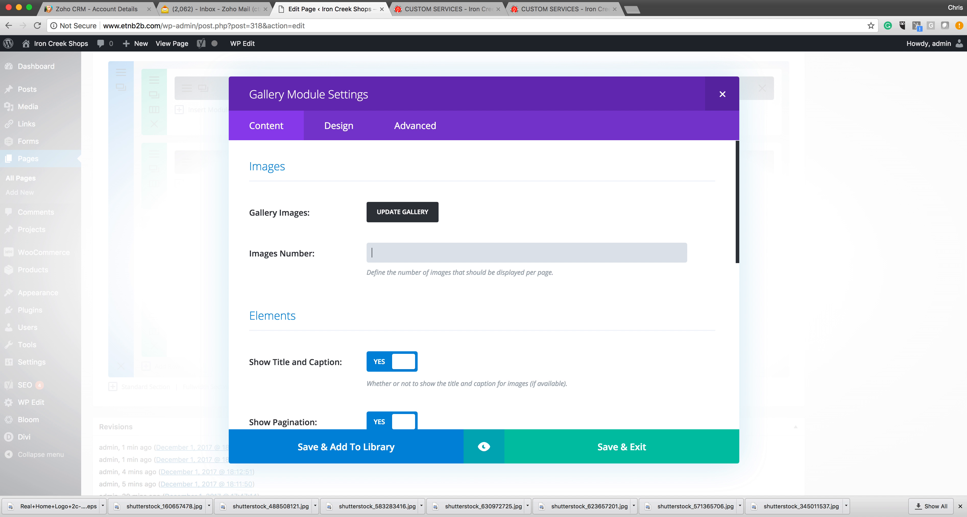
pyautogui.write('9')
# Step: Examine the rows and pagination of the bottom gallery on the live Custom Services page
pyautogui.click(551, 10)
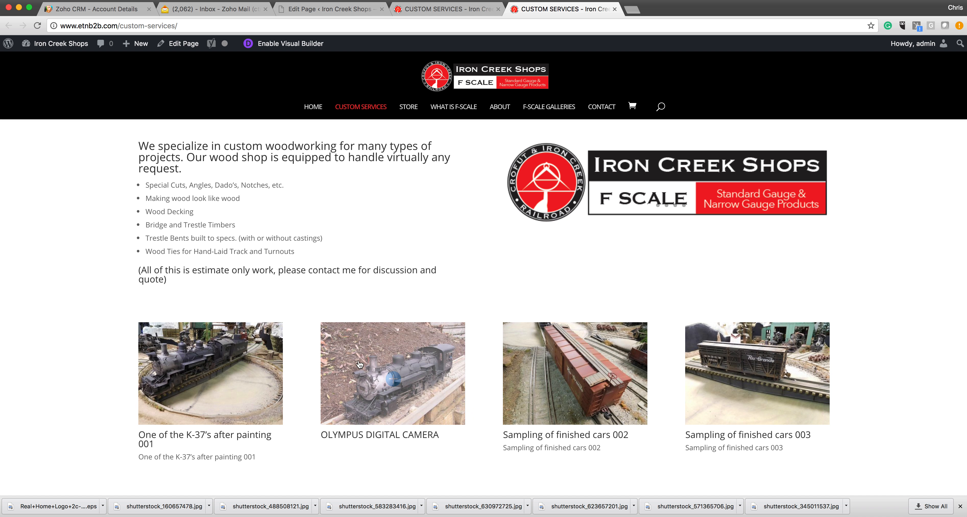
pyautogui.scroll(-15, 655, 406)
pyautogui.scroll(3, 655, 406)
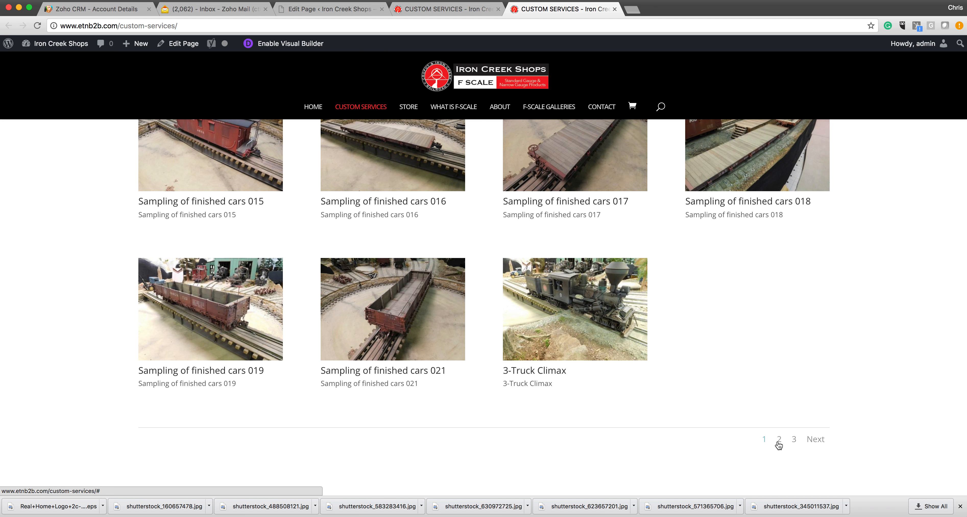
pyautogui.scroll(10, 715, 320)
pyautogui.scroll(5, 715, 323)
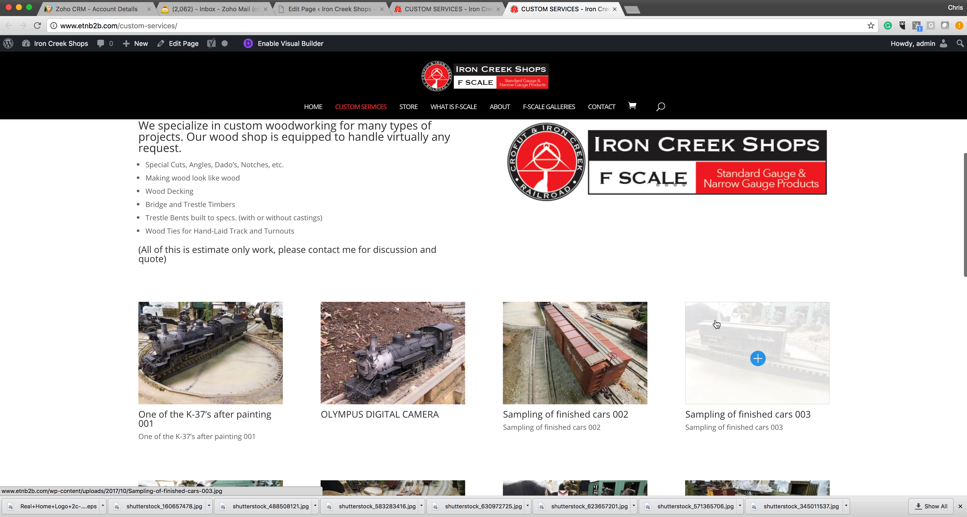
# Step: View the bottom gallery's first image enlarged, browse through the following images, close the enlarged view, and look over the page
pyautogui.click(229, 378)
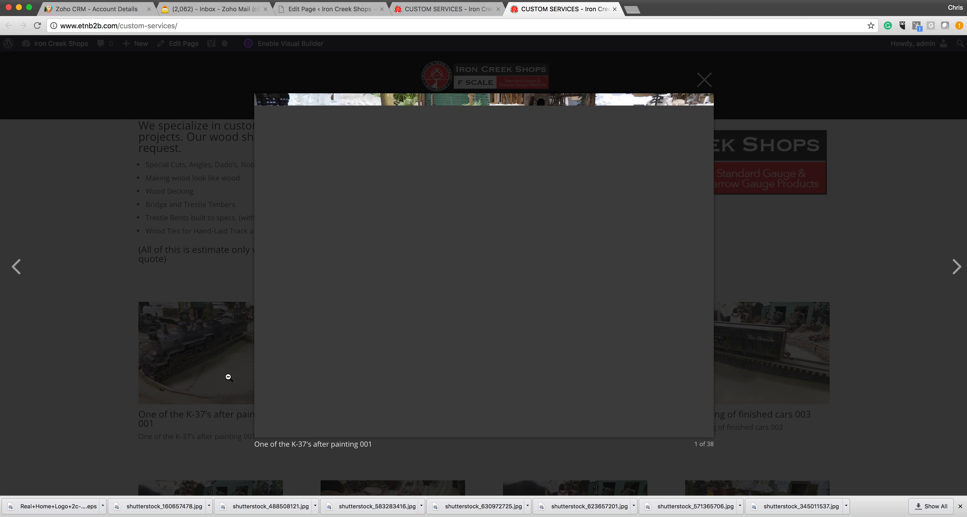
pyautogui.click(957, 270)
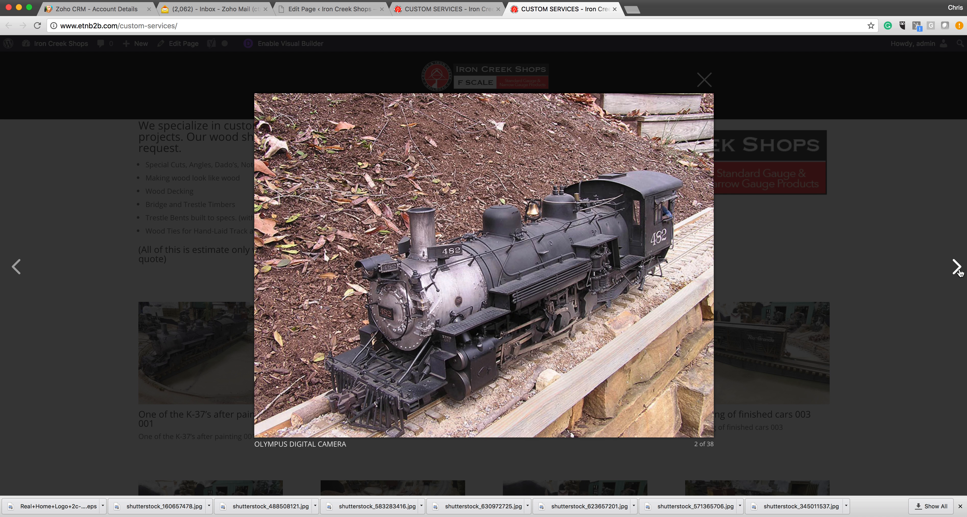
pyautogui.click(957, 271)
pyautogui.click(957, 271)
pyautogui.click(957, 271)
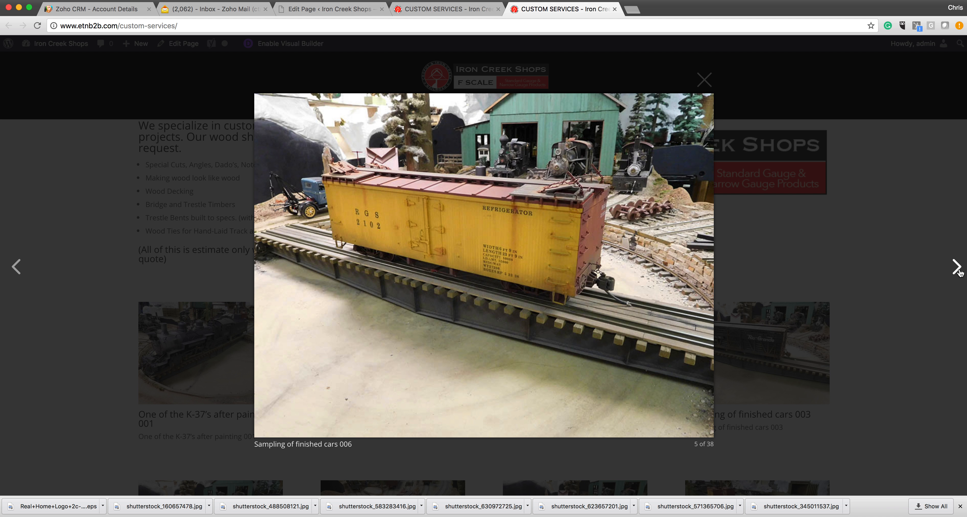
pyautogui.click(958, 271)
pyautogui.click(705, 84)
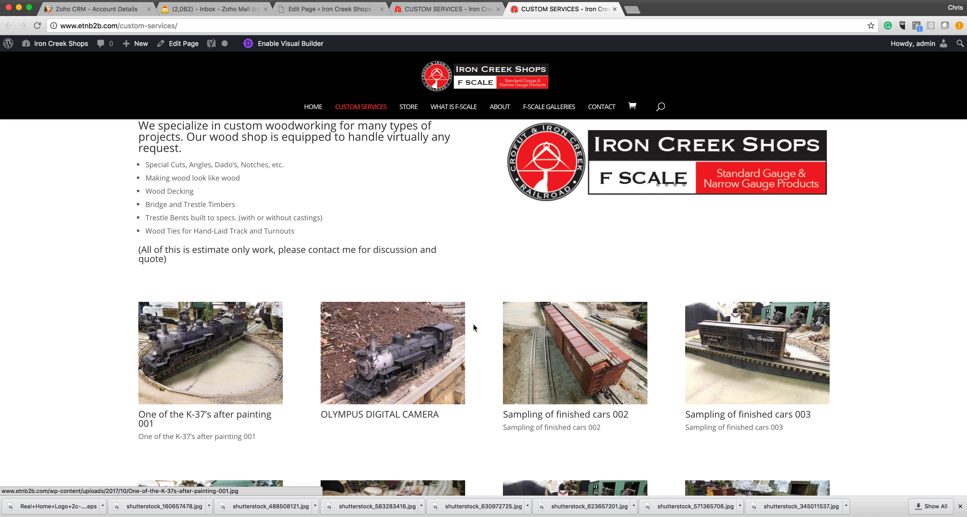
pyautogui.scroll(10, 473, 333)
pyautogui.scroll(-6, 473, 327)
pyautogui.scroll(-15, 473, 325)
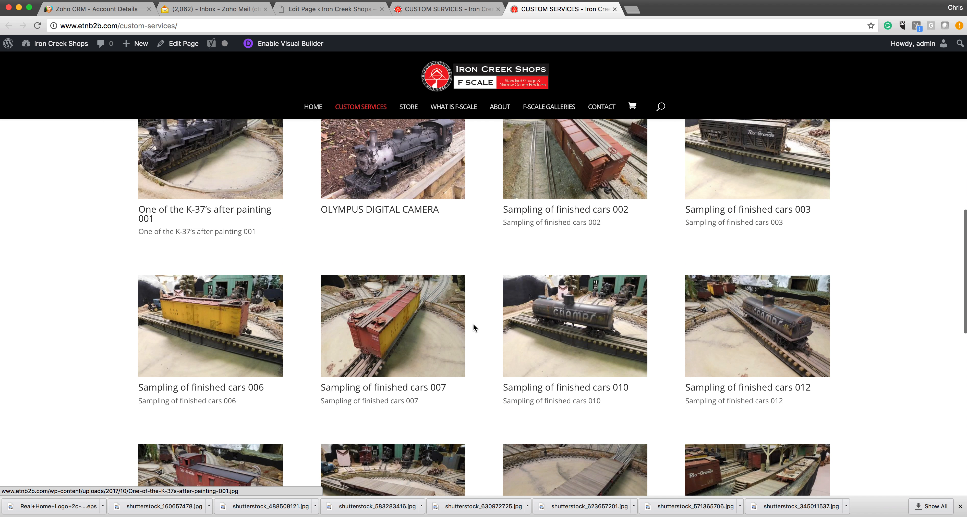
pyautogui.scroll(20, 473, 323)
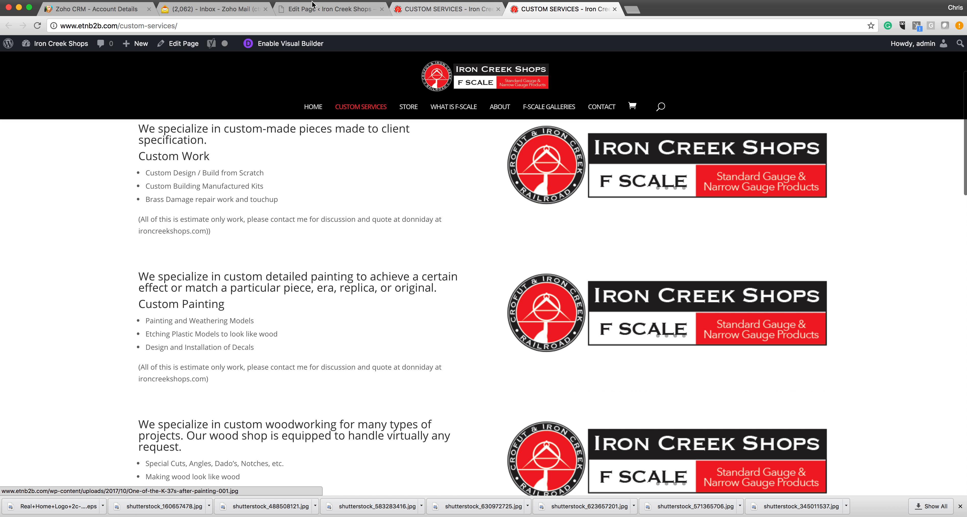
# Step: Save the bottom Gallery module's settings and update the Custom Services page
pyautogui.click(328, 9)
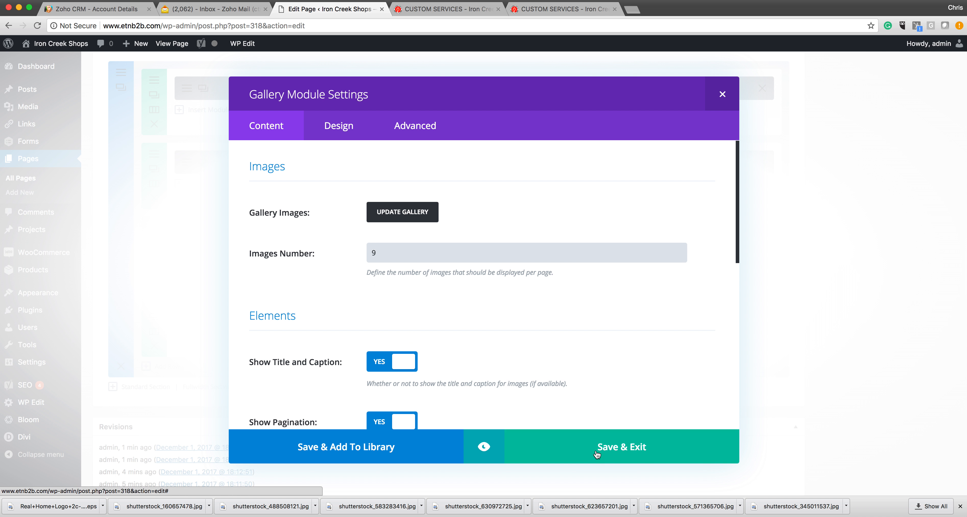
pyautogui.click(610, 448)
pyautogui.scroll(20, 610, 448)
pyautogui.click(927, 342)
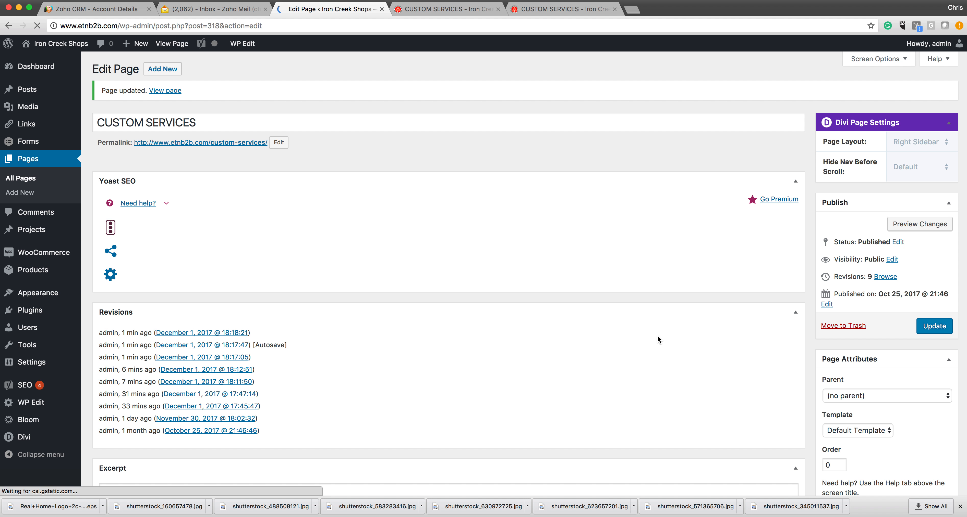
# Step: Reload the live Custom Services page and browse through the images in the Custom Work slider
pyautogui.click(536, 9)
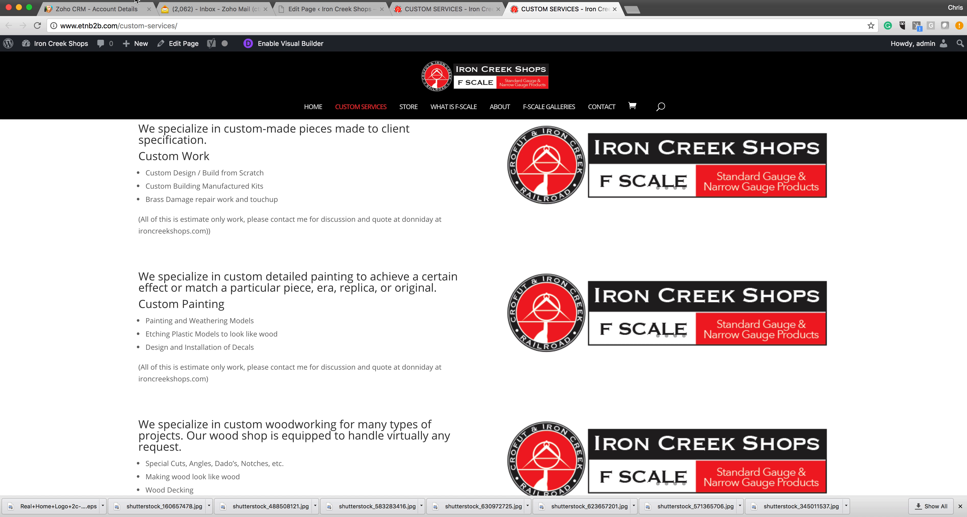
pyautogui.click(37, 26)
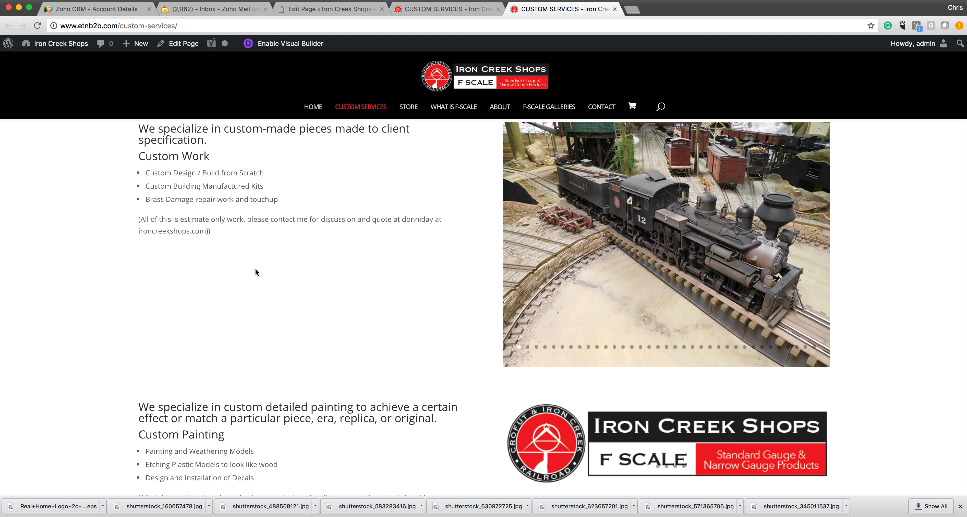
pyautogui.scroll(4, 255, 267)
pyautogui.scroll(-2, 255, 268)
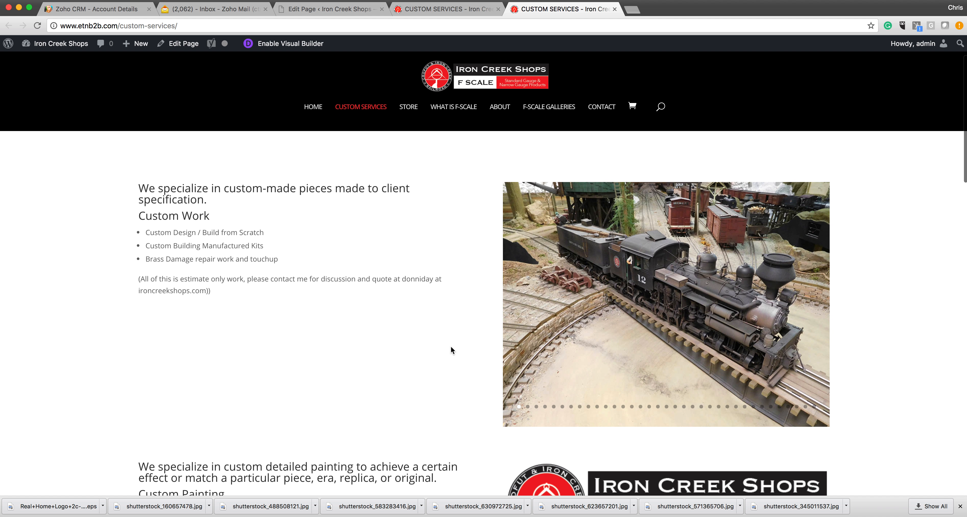
pyautogui.click(808, 307)
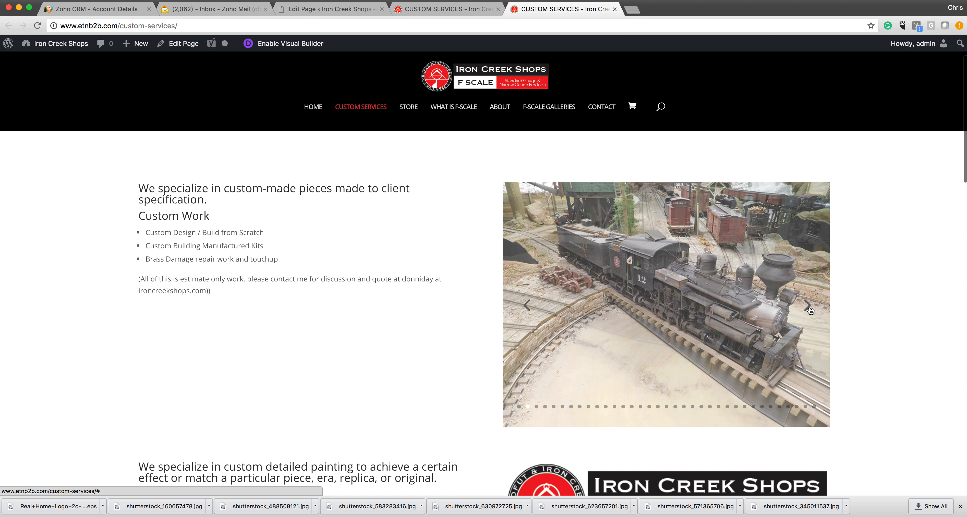
pyautogui.click(809, 308)
pyautogui.click(808, 308)
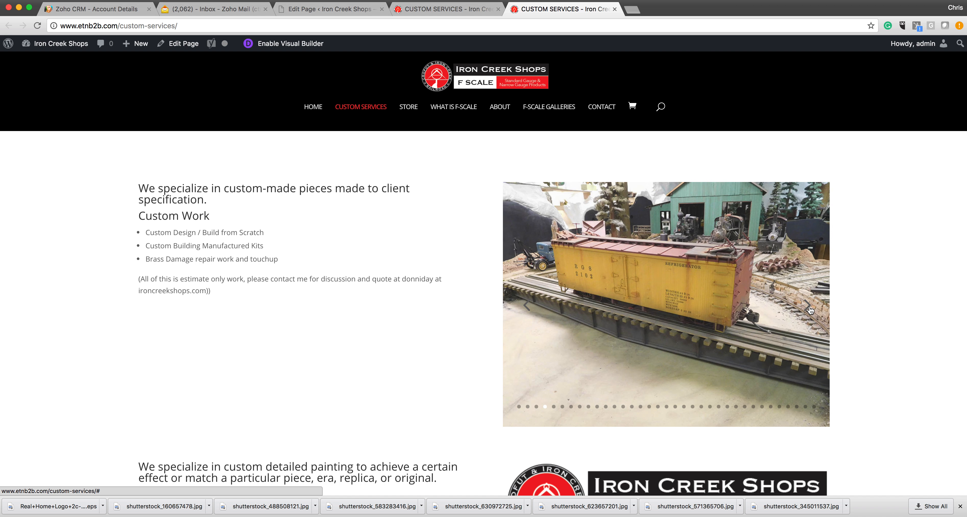
pyautogui.click(809, 308)
pyautogui.click(809, 308)
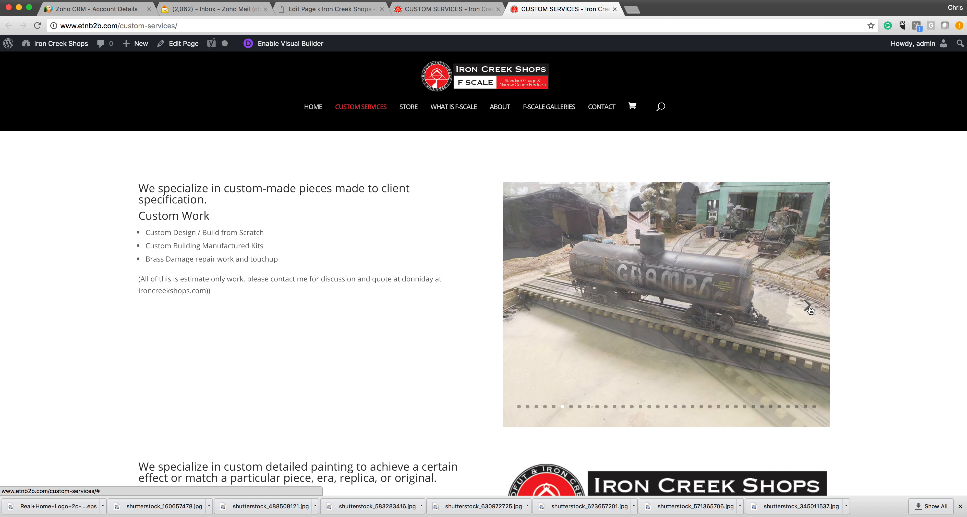
pyautogui.click(809, 309)
pyautogui.click(809, 309)
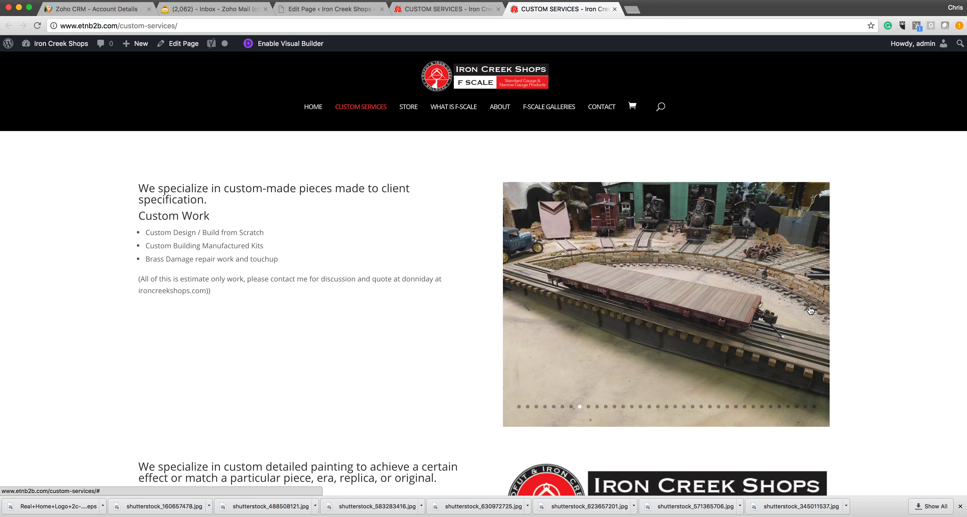
# Step: Check how the images are arranged in the bottom gallery of the reloaded page
pyautogui.scroll(-15, 665, 365)
pyautogui.scroll(-5, 665, 364)
pyautogui.scroll(3, 665, 364)
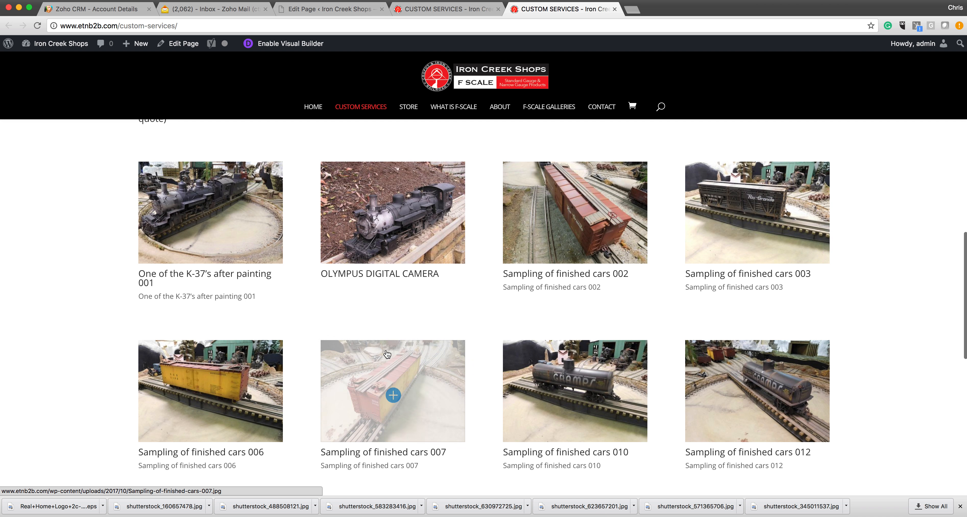
pyautogui.scroll(-3, 294, 304)
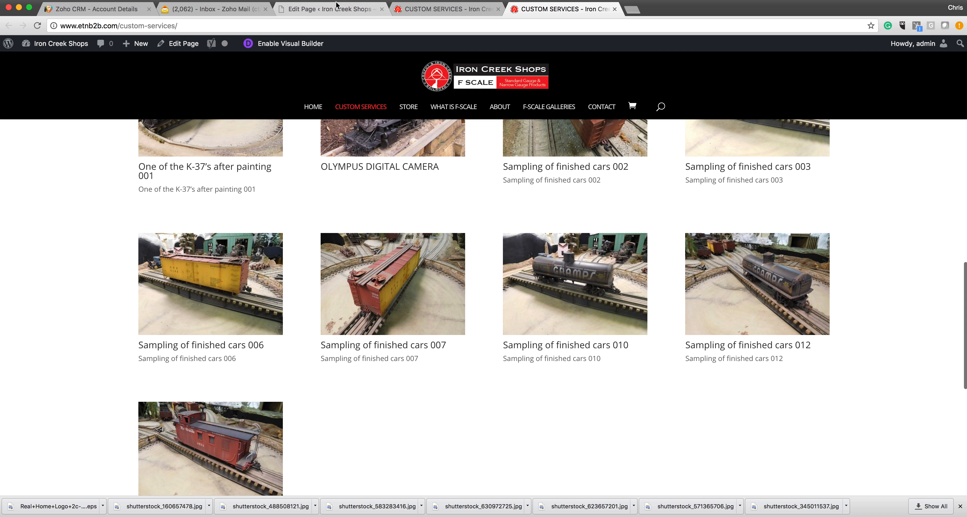
# Step: Set the bottom Gallery module's Images Number to 8 and save it, updating the Custom Services page
pyautogui.click(331, 9)
pyautogui.scroll(-10, 372, 286)
pyautogui.scroll(-8, 371, 283)
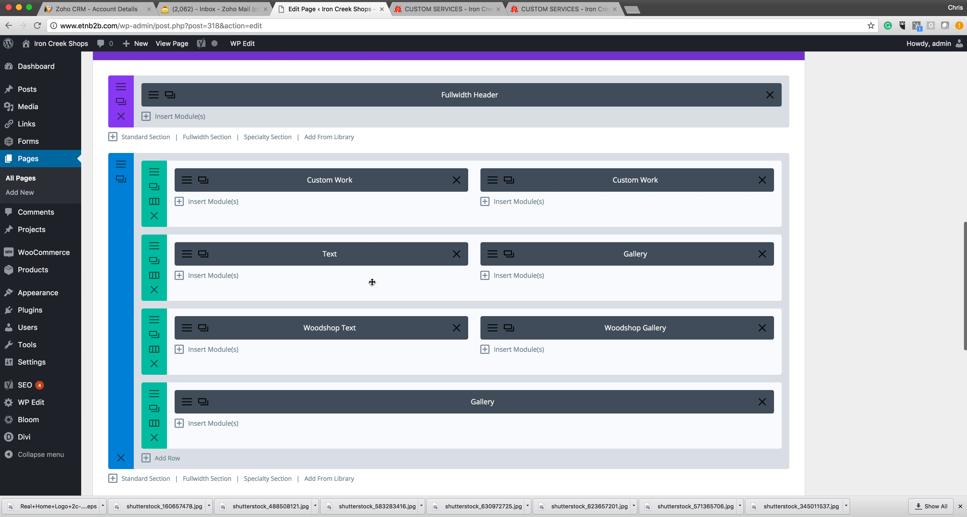
pyautogui.click(187, 402)
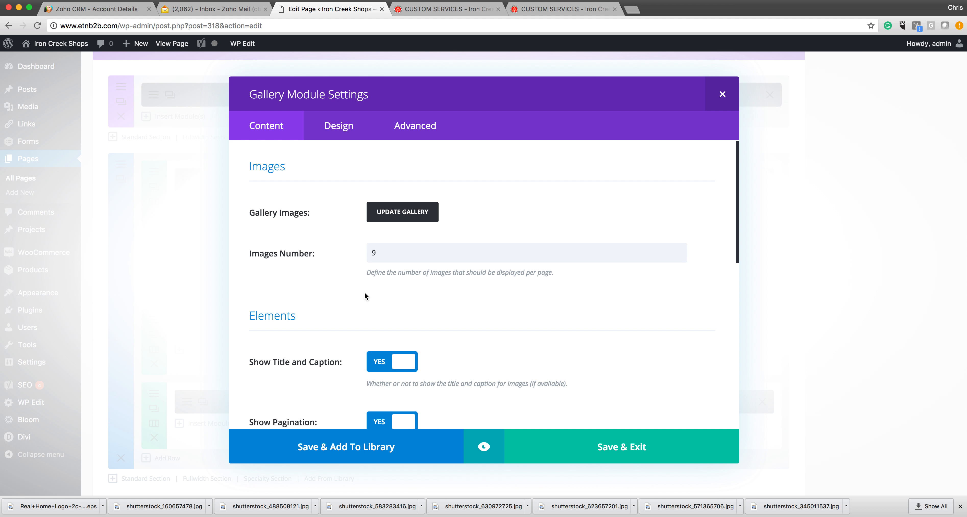
pyautogui.moveTo(378, 252); pyautogui.dragTo(368, 251)
pyautogui.write('8')
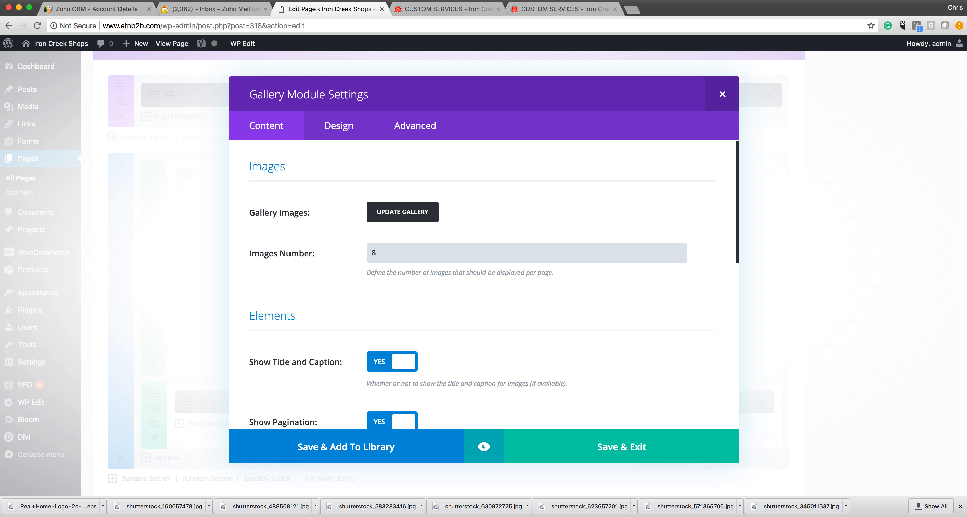
pyautogui.click(601, 449)
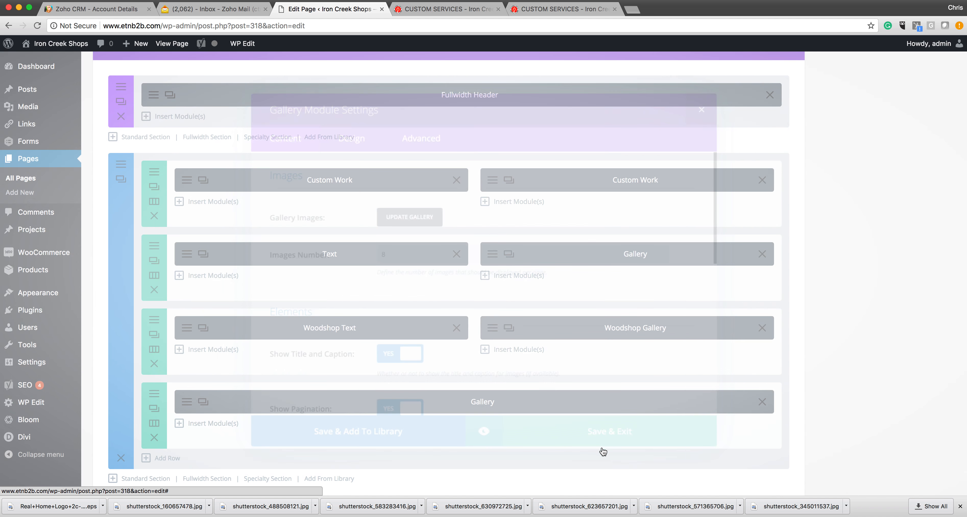
pyautogui.scroll(10, 958, 315)
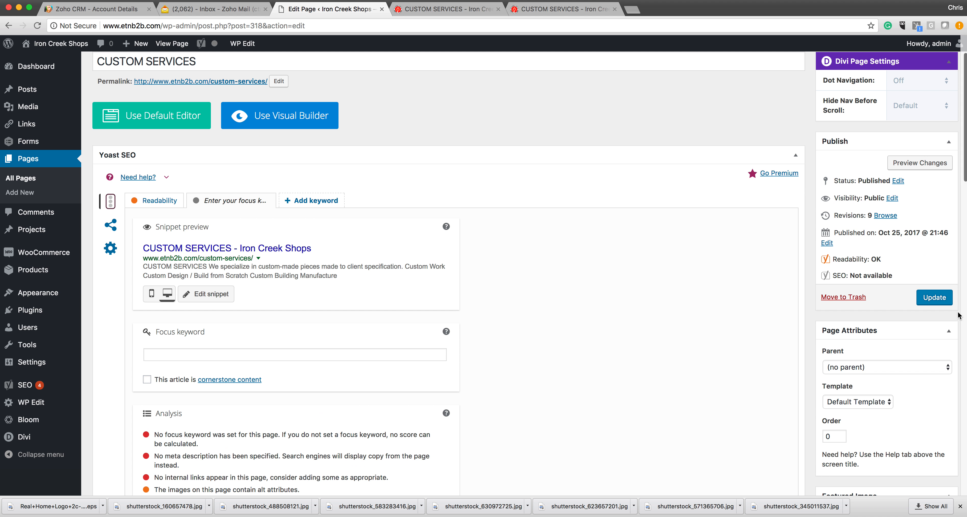
pyautogui.click(934, 298)
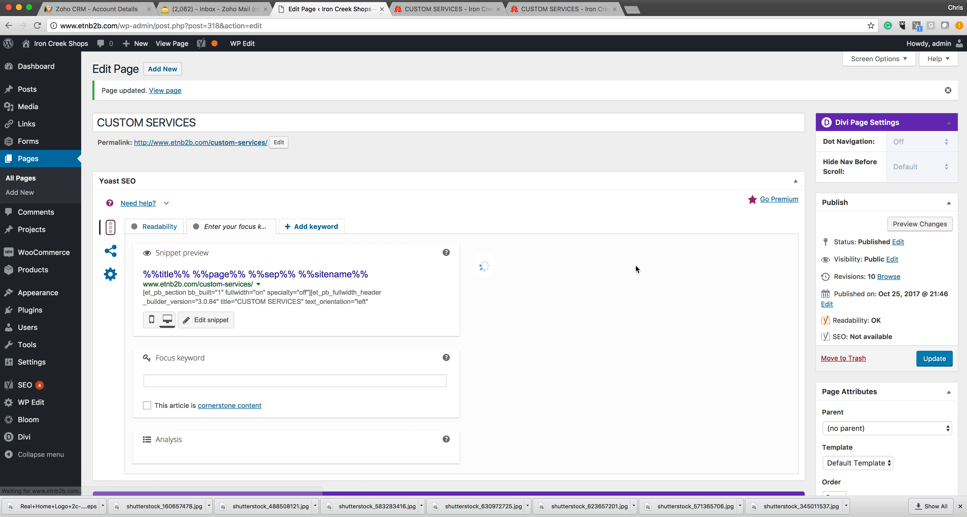
# Step: Reload the live Custom Services page and review the bottom gallery's layout and pagination and the Custom Work section
pyautogui.click(547, 11)
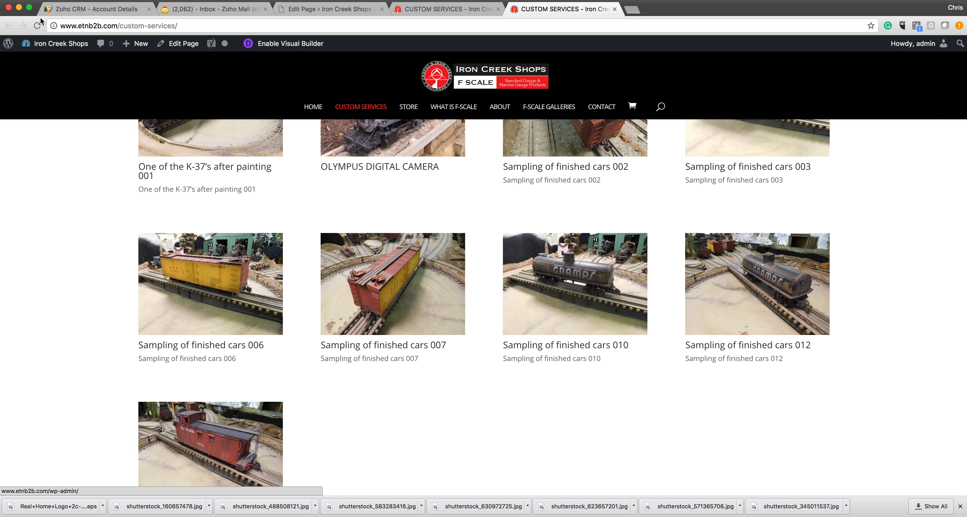
pyautogui.click(36, 26)
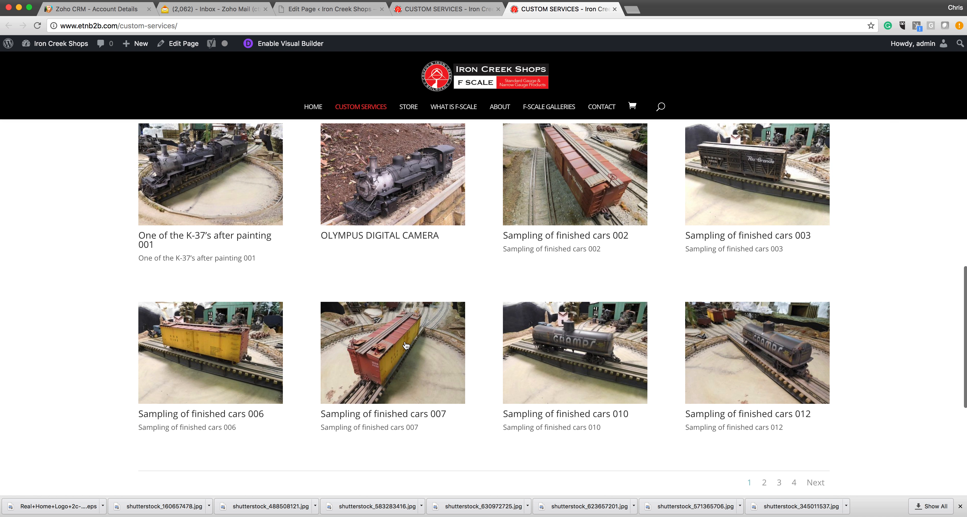
pyautogui.scroll(-2, 731, 458)
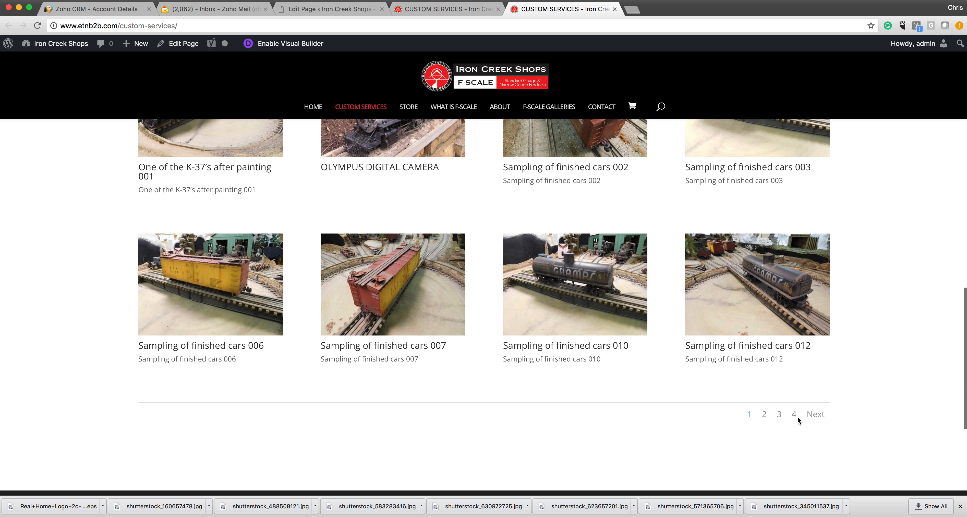
pyautogui.scroll(10, 894, 289)
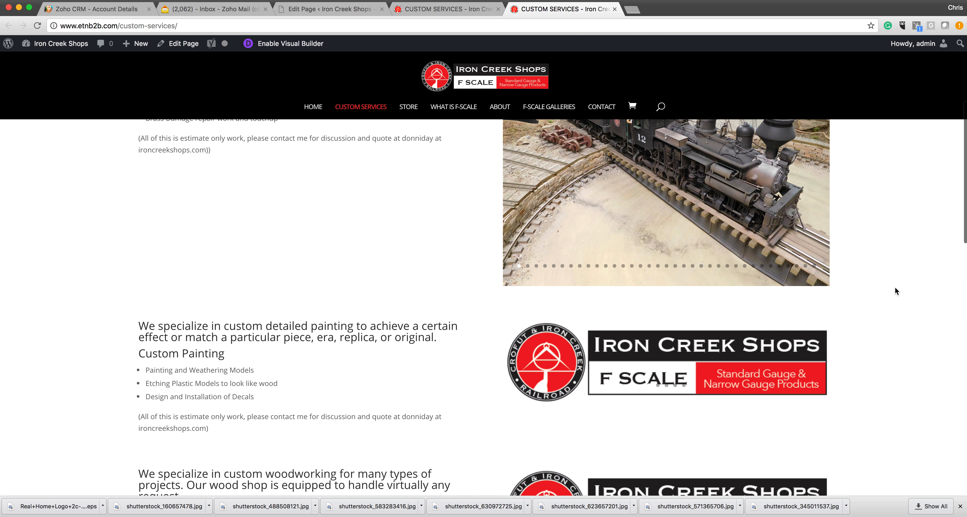
pyautogui.scroll(5, 894, 290)
pyautogui.scroll(1, 895, 291)
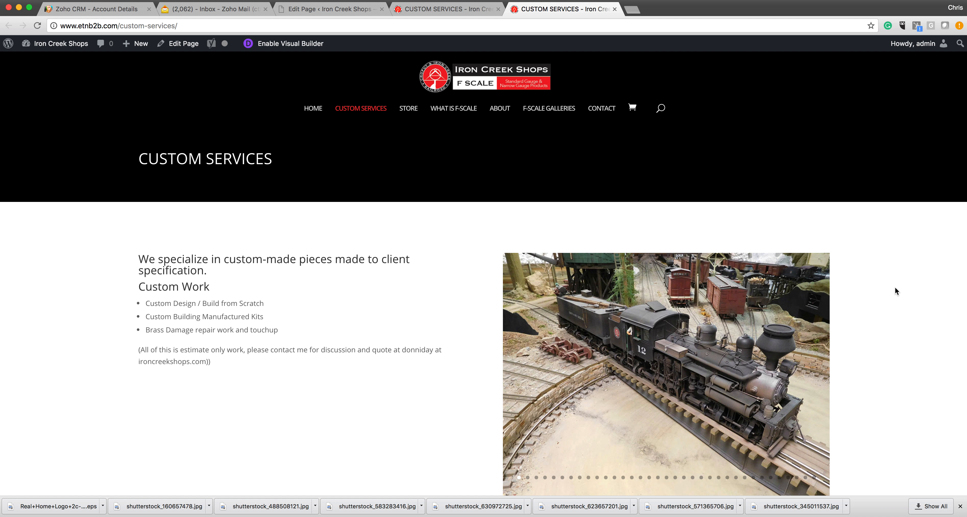